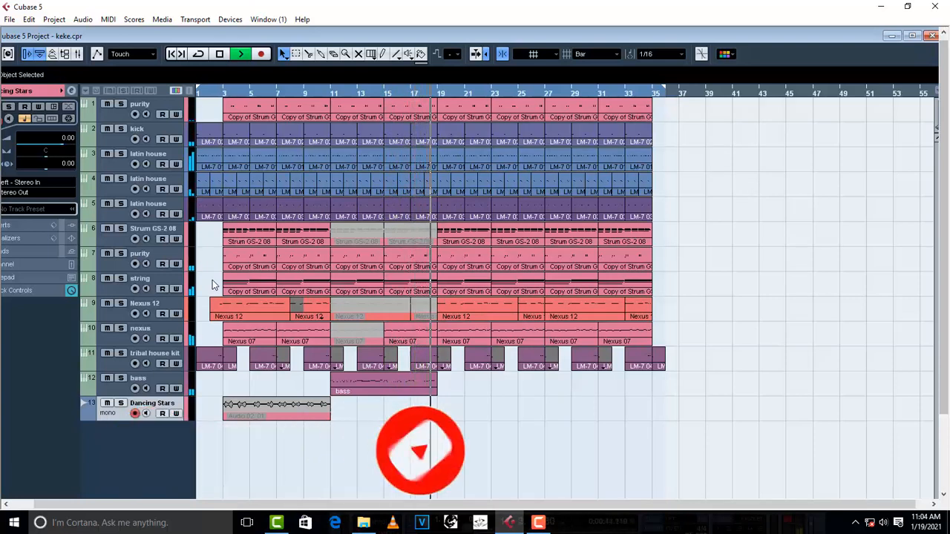
# Stop playback, place the playhead at bar 3, and solo the first purity track in the maximized project window.
pyautogui.press('space')
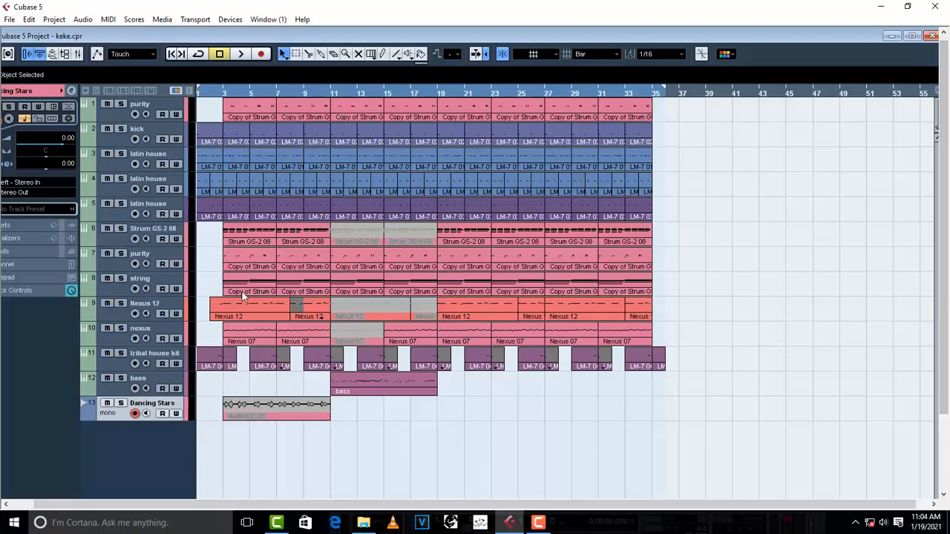
pyautogui.click(229, 90)
pyautogui.click(148, 109)
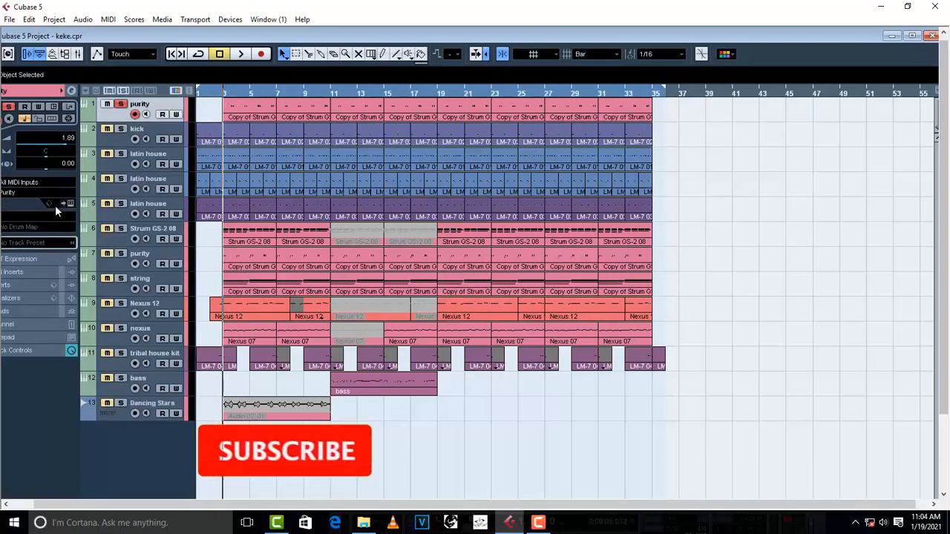
pyautogui.doubleClick(343, 36)
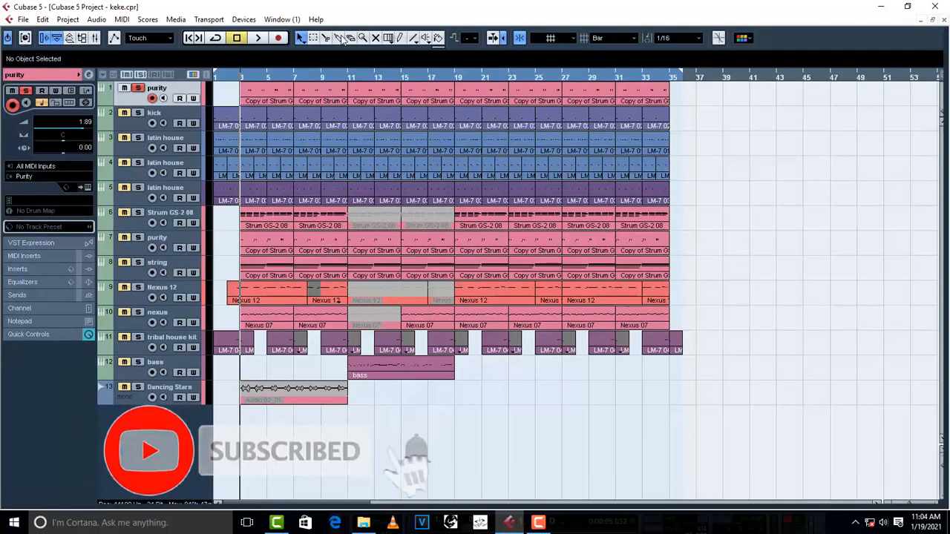
# Inspect track 1's Purity instrument, and play the soloed track while viewing its first part's notes in the Key Editor.
pyautogui.click(86, 190)
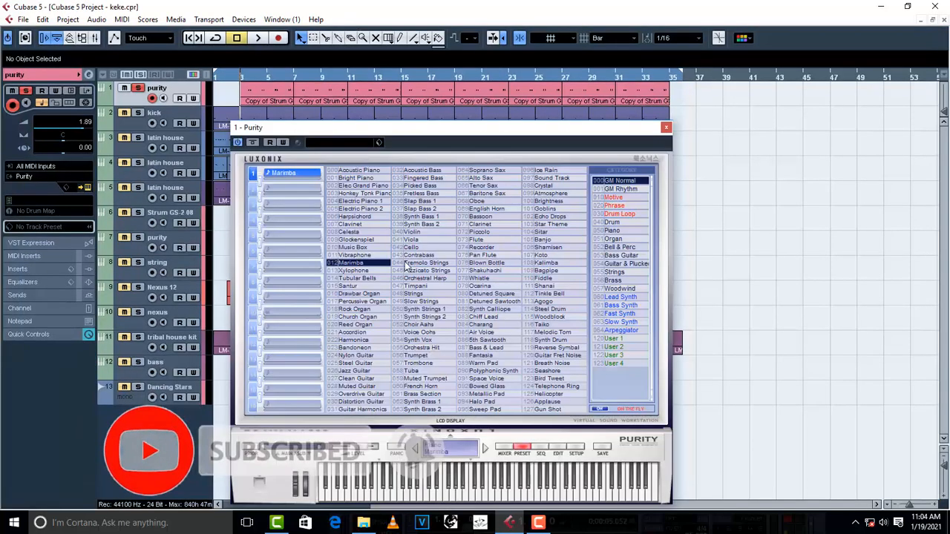
pyautogui.click(666, 127)
pyautogui.press('space')
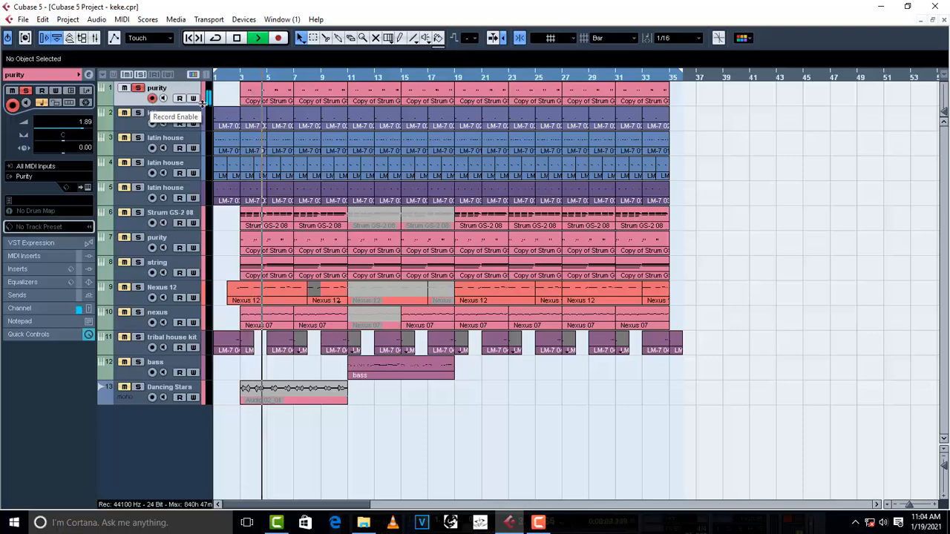
pyautogui.doubleClick(254, 94)
pyautogui.scroll(-5, 297, 178)
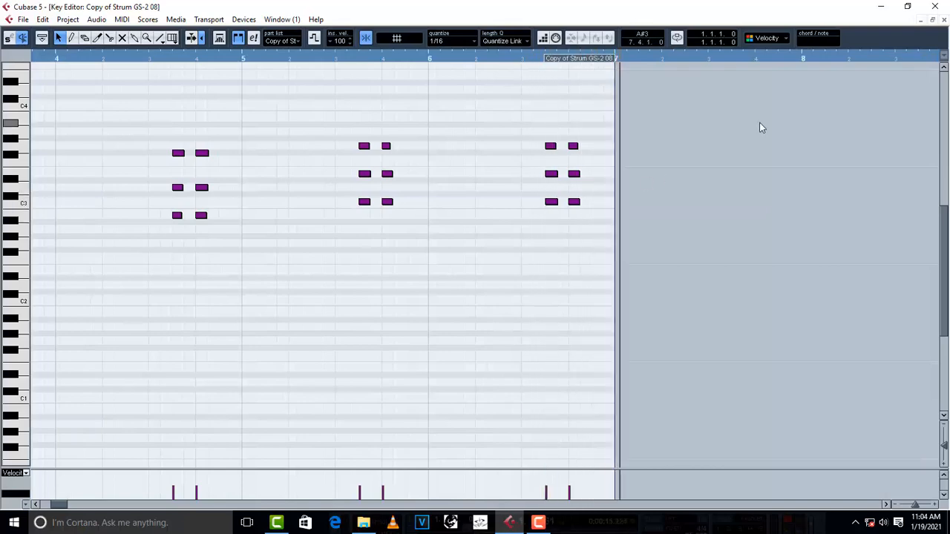
pyautogui.press('Escape')
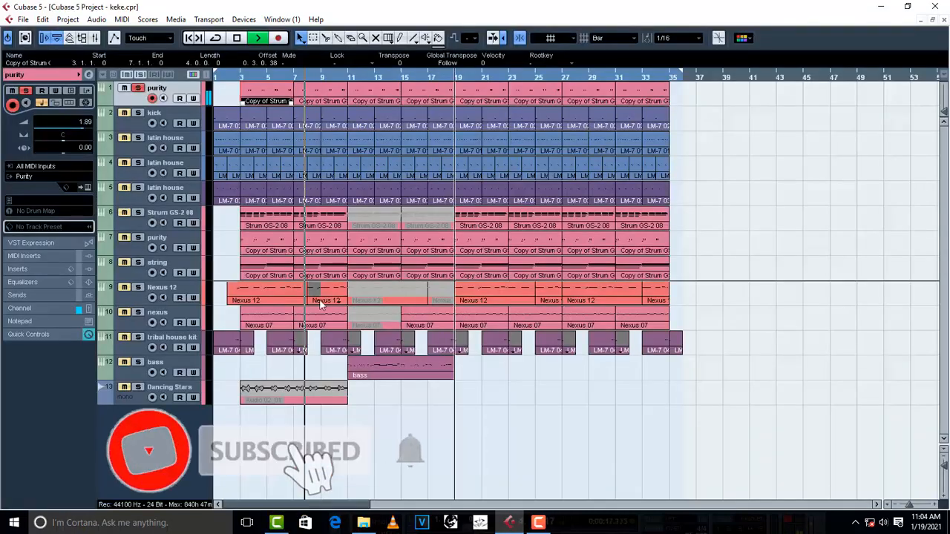
pyautogui.press('space')
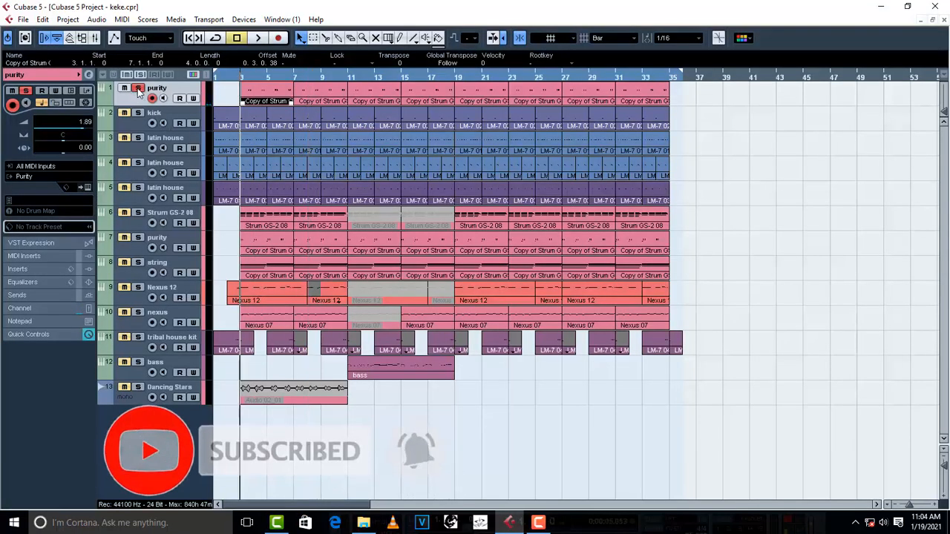
# Unsolo the purity track, select the kick track and inspect its Groove Agent ONE instrument.
pyautogui.click(138, 124)
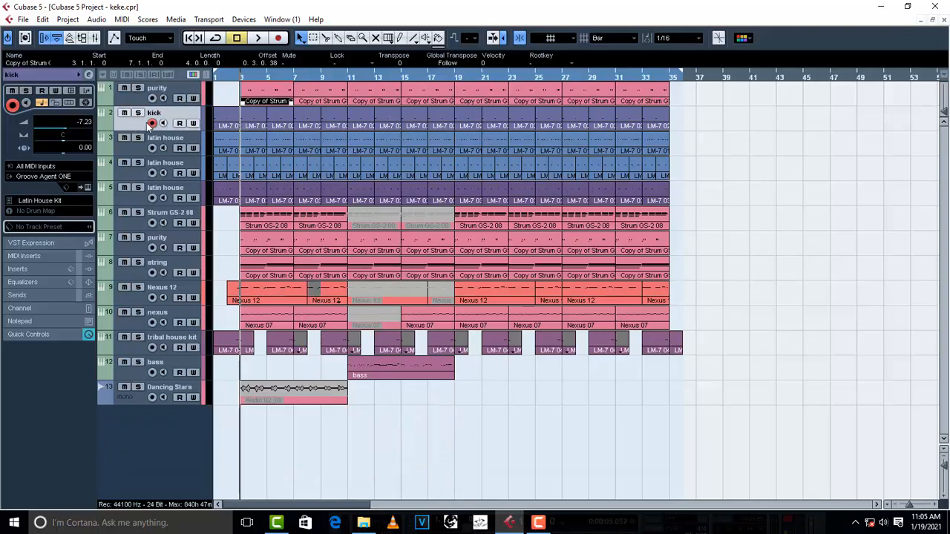
pyautogui.click(87, 188)
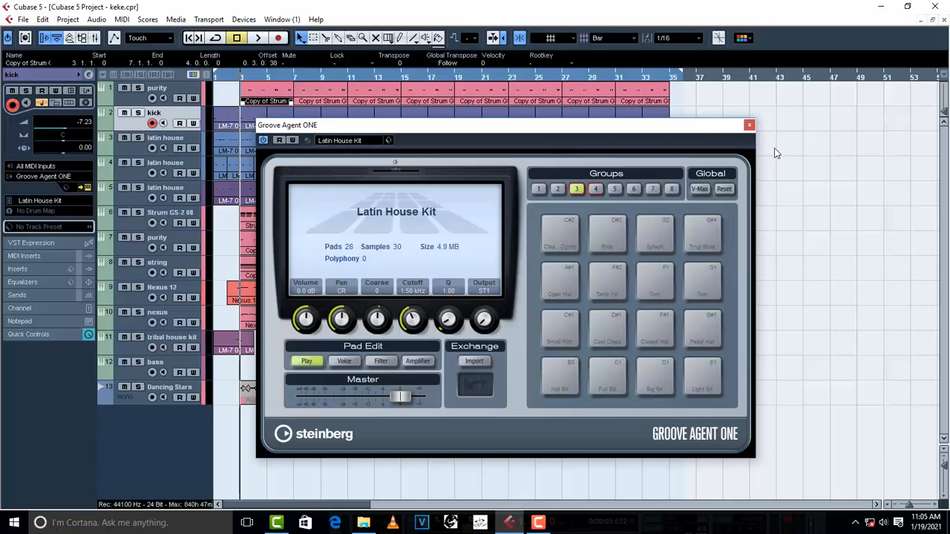
pyautogui.click(749, 126)
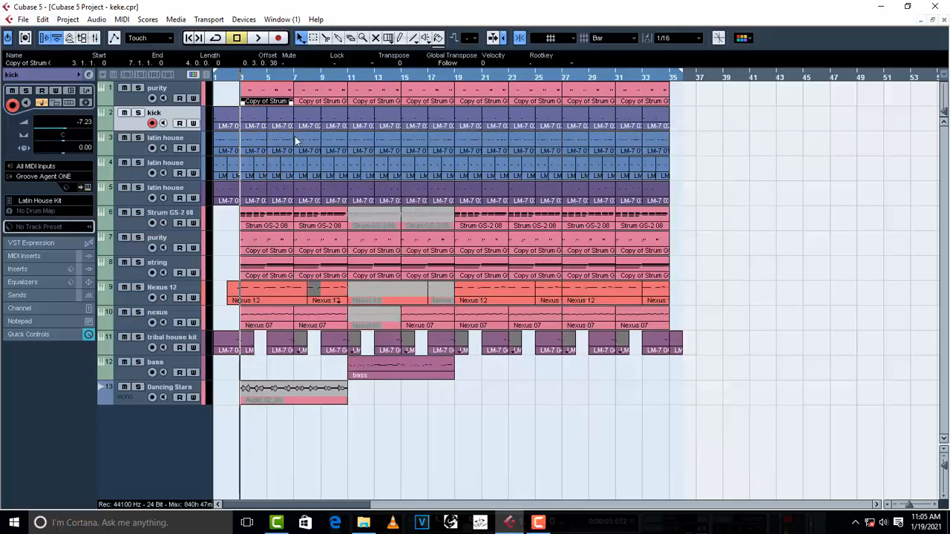
# Play the kick track soloed from bar 3 and examine the notes of its parts at bars 3 and 5.
pyautogui.click(138, 115)
pyautogui.press('space')
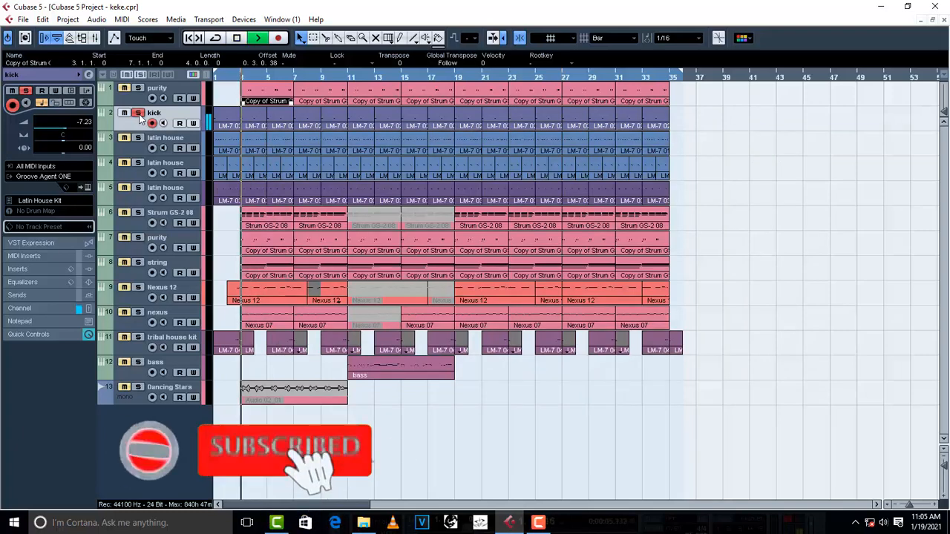
pyautogui.doubleClick(251, 121)
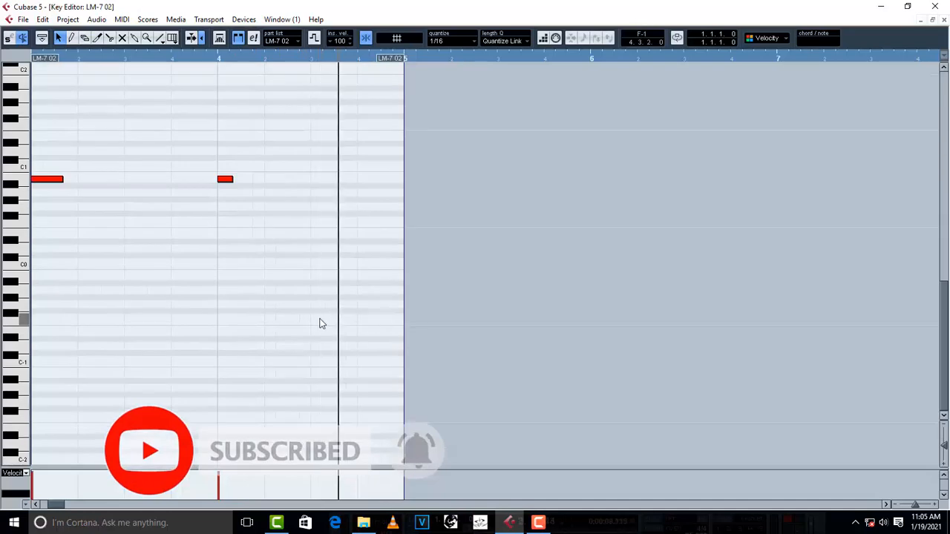
pyautogui.click(944, 20)
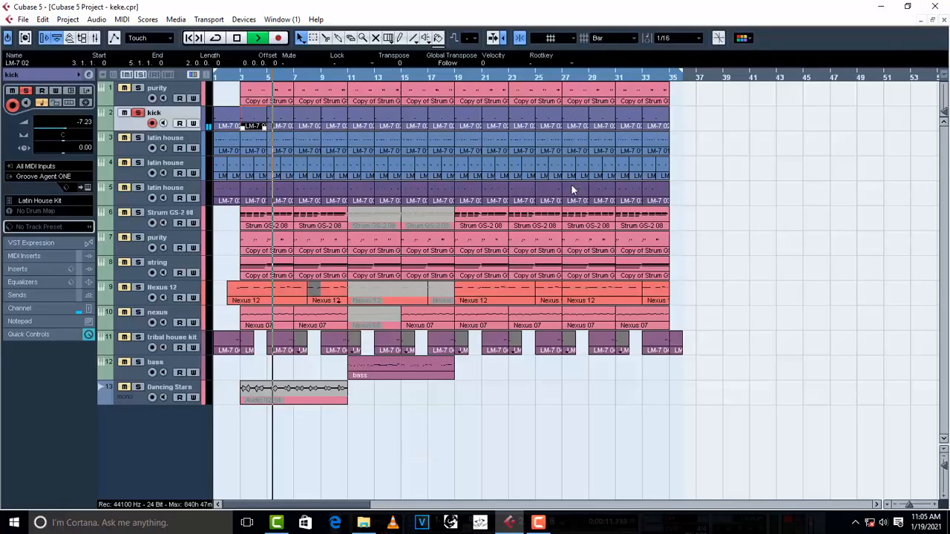
pyautogui.doubleClick(273, 125)
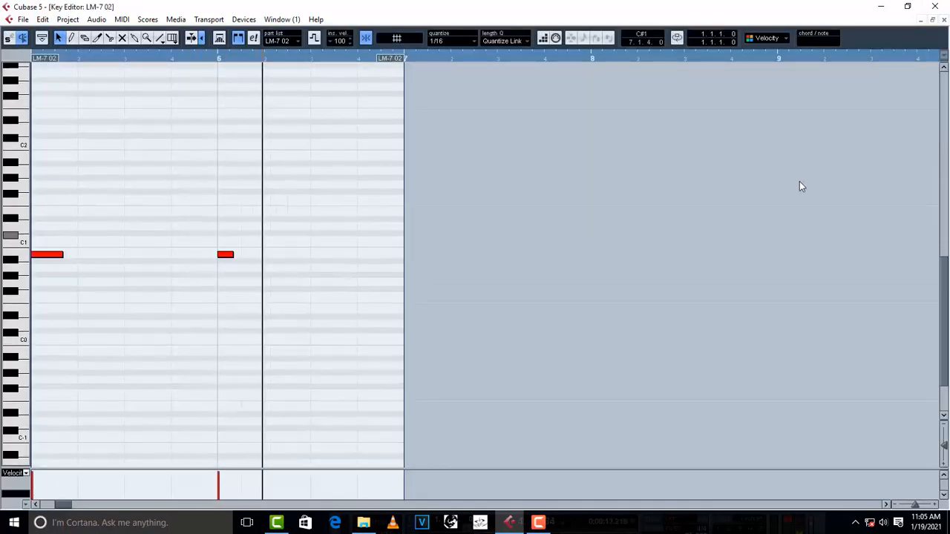
pyautogui.click(944, 20)
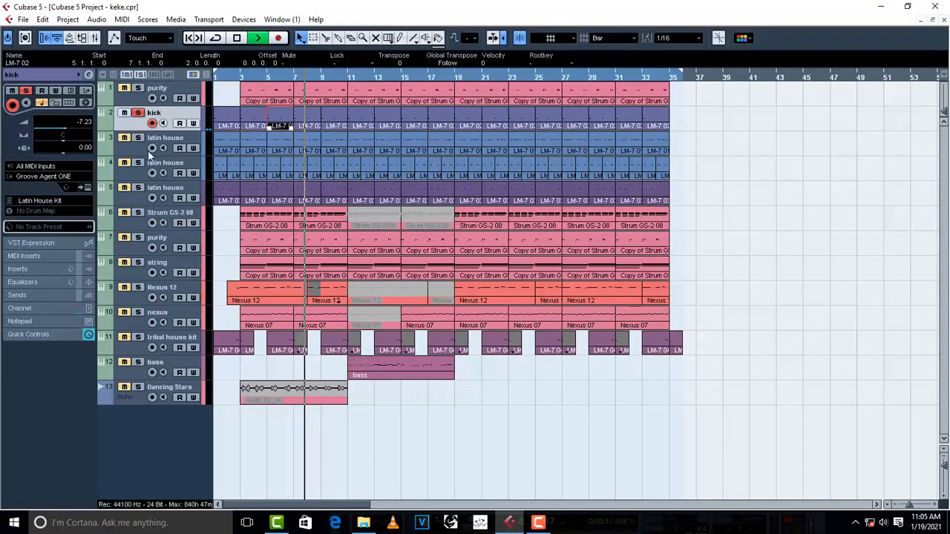
pyautogui.press('space')
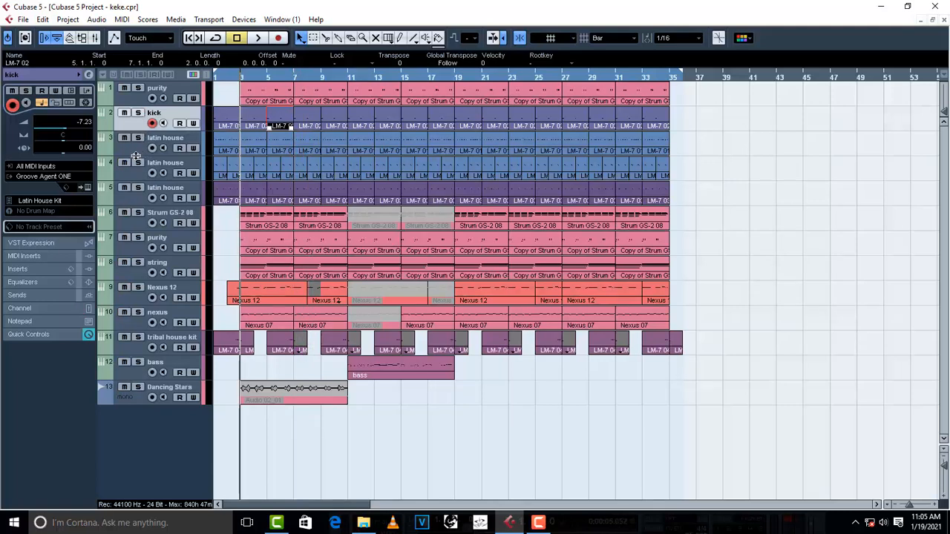
# Select the latin house track 3 and inspect its Groove Agent ONE instrument.
pyautogui.click(136, 156)
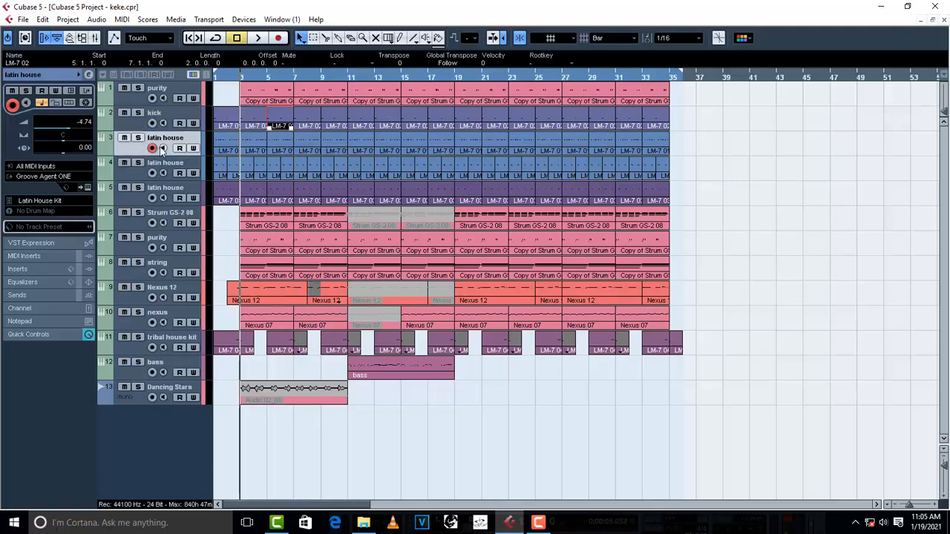
pyautogui.click(87, 187)
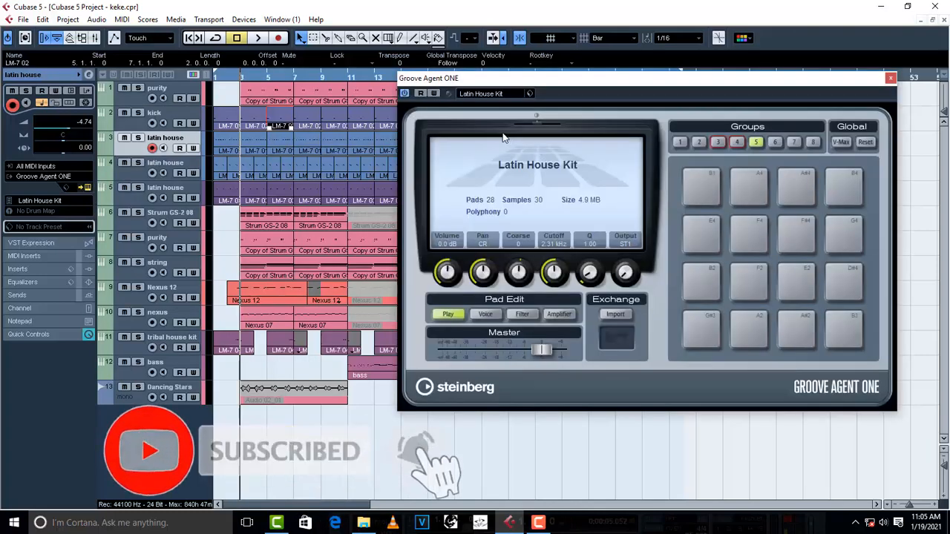
pyautogui.click(892, 79)
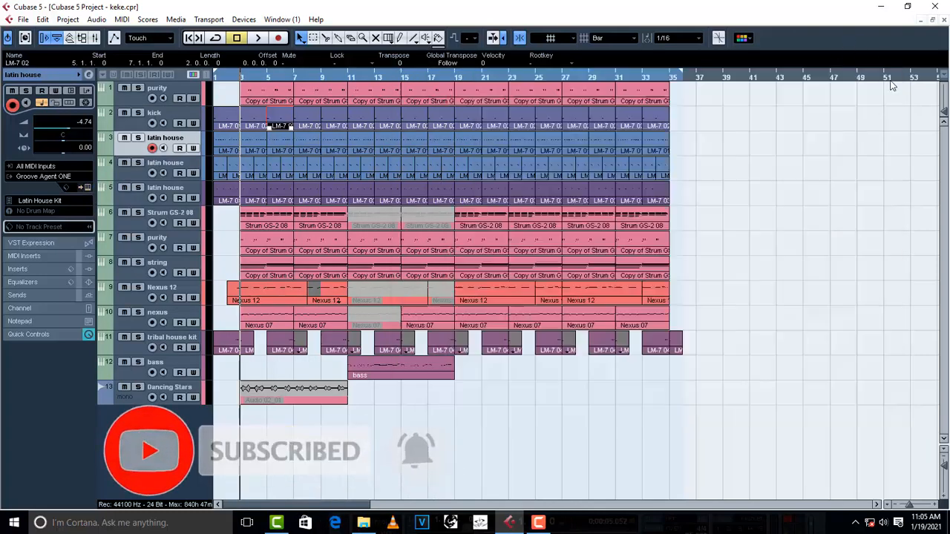
# Play latin house track 3 soloed from bar 3 and examine the notes of its part at bar 3.
pyautogui.click(138, 138)
pyautogui.press('space')
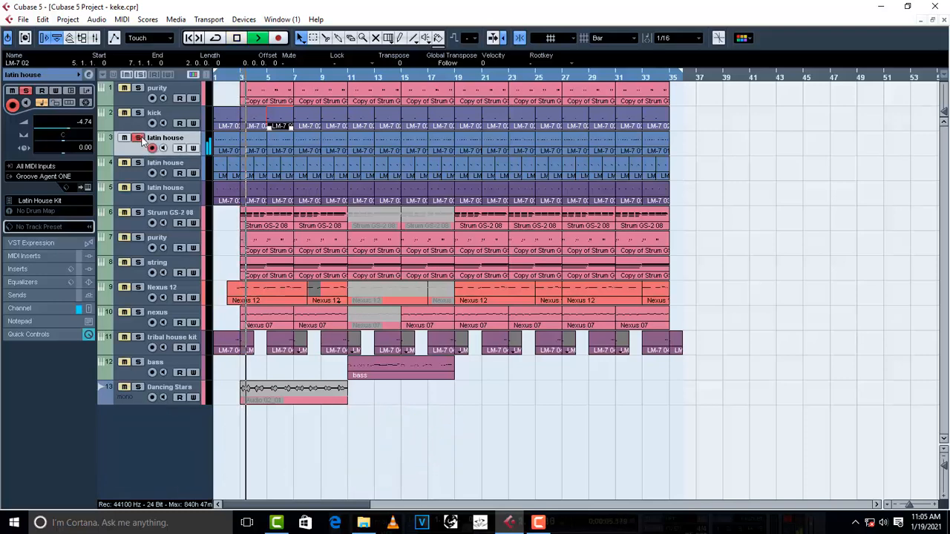
pyautogui.doubleClick(264, 139)
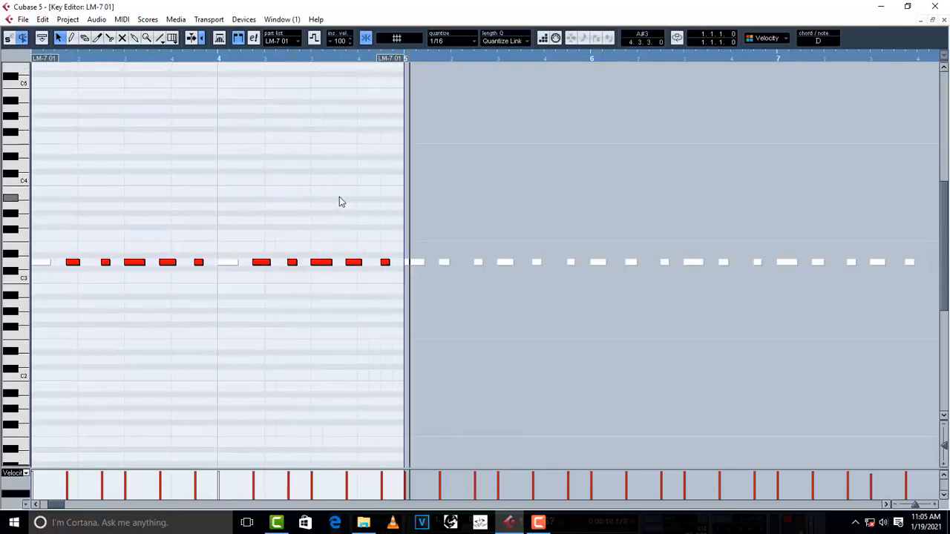
pyautogui.click(944, 20)
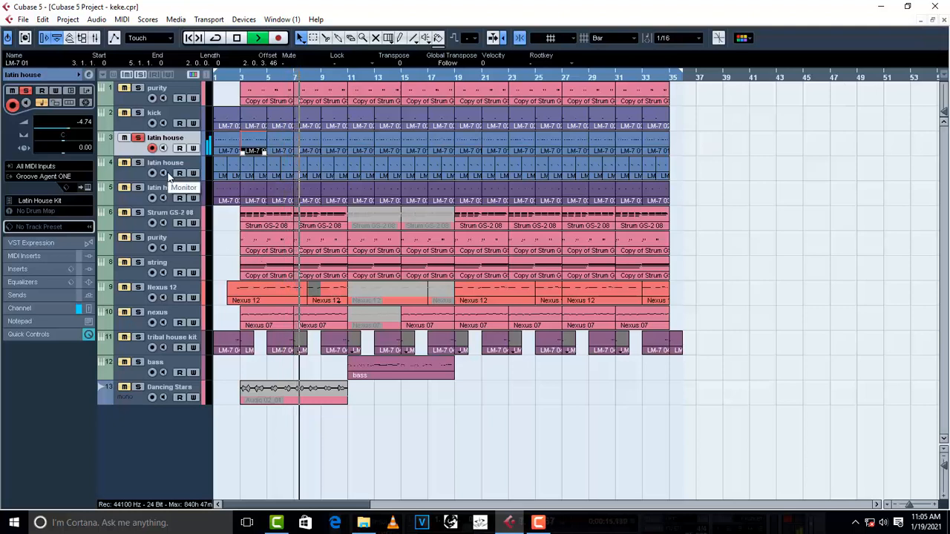
pyautogui.press('space')
# Unsolo track 3, select latin house track 4 and inspect its Groove Agent ONE instrument.
pyautogui.click(138, 179)
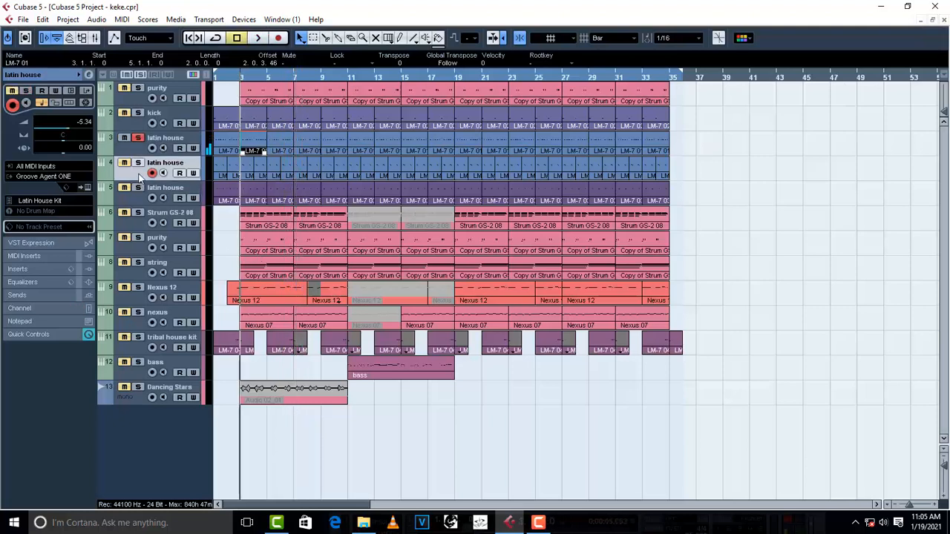
pyautogui.click(138, 139)
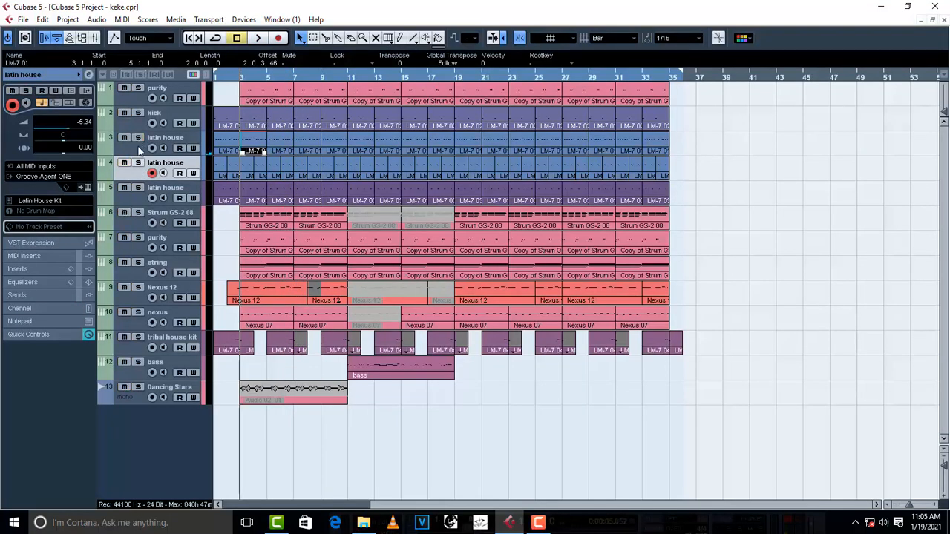
pyautogui.click(87, 187)
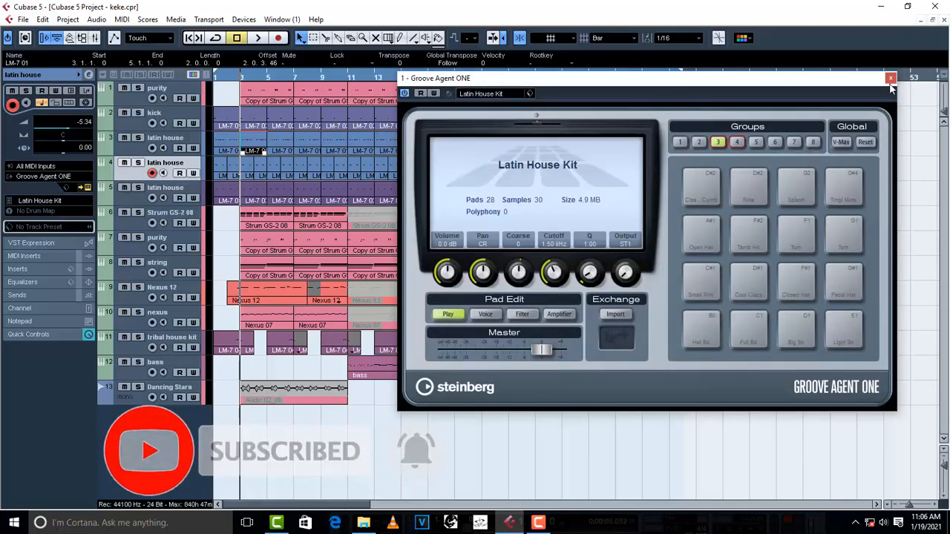
pyautogui.click(891, 79)
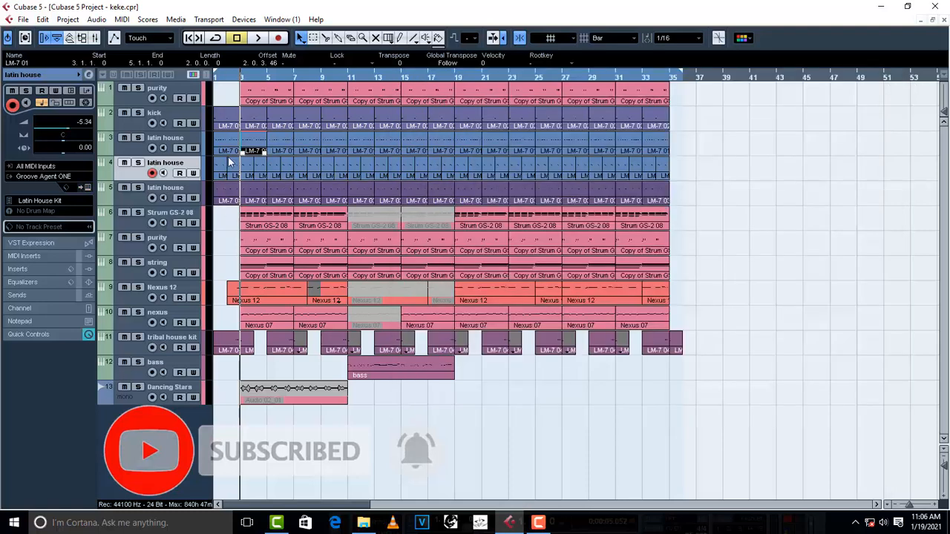
# Play latin house track 4 soloed from bar 3 and examine the notes of its part at bar 3.
pyautogui.click(139, 164)
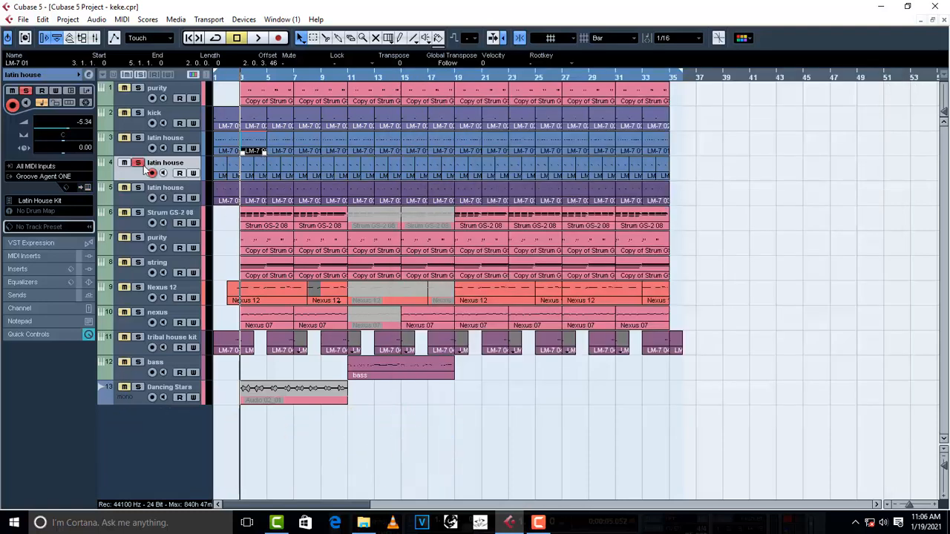
pyautogui.doubleClick(249, 176)
pyautogui.scroll(-5, 253, 245)
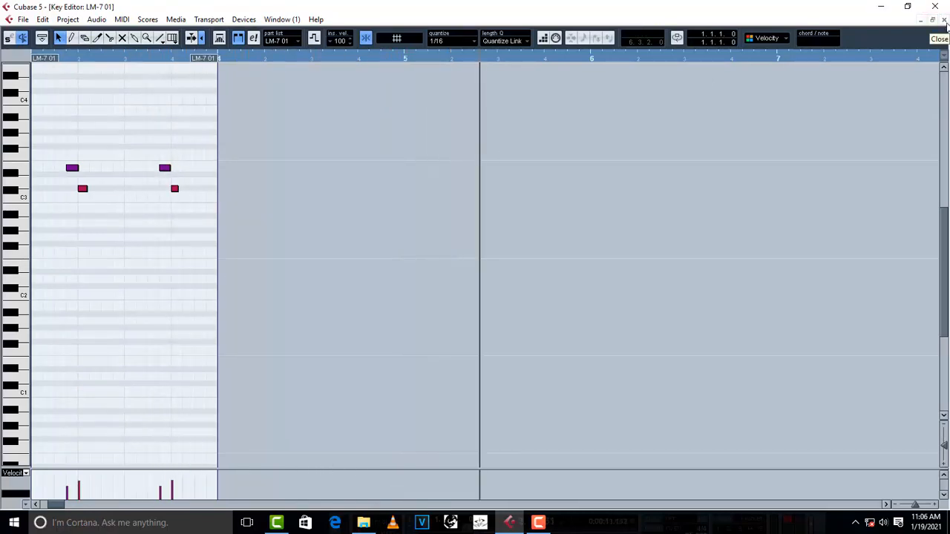
pyautogui.click(944, 21)
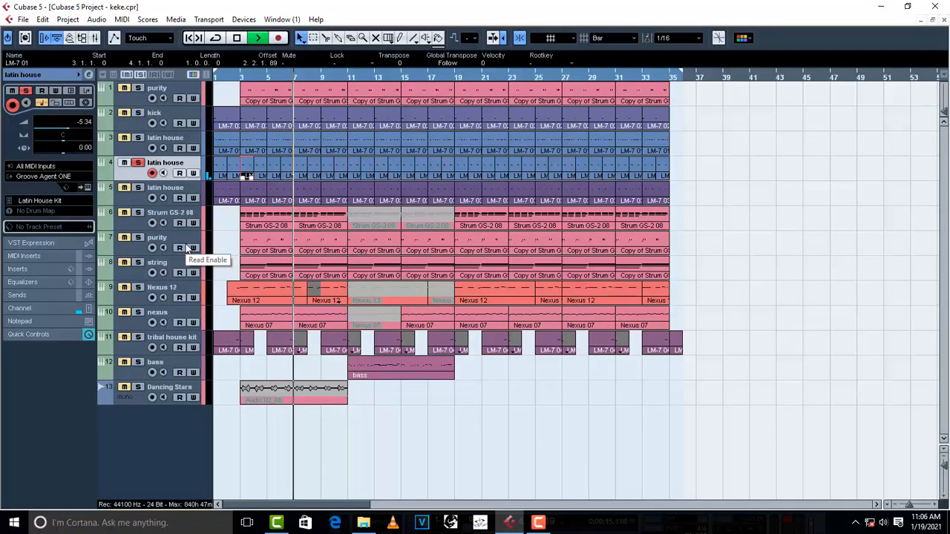
pyautogui.press('space')
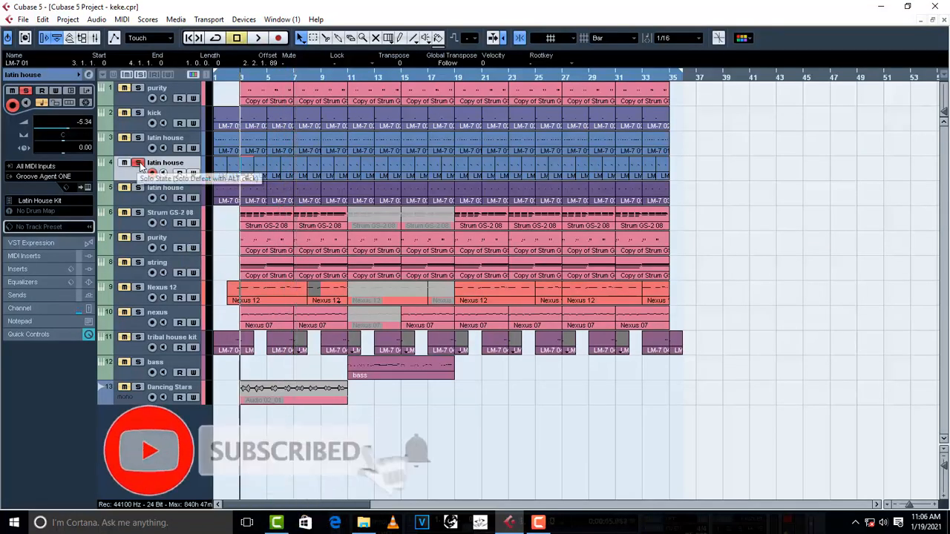
# Switch the solo from track 4 to latin house track 5, play it from bar 3 and examine the notes of its part at bar 5.
pyautogui.click(131, 207)
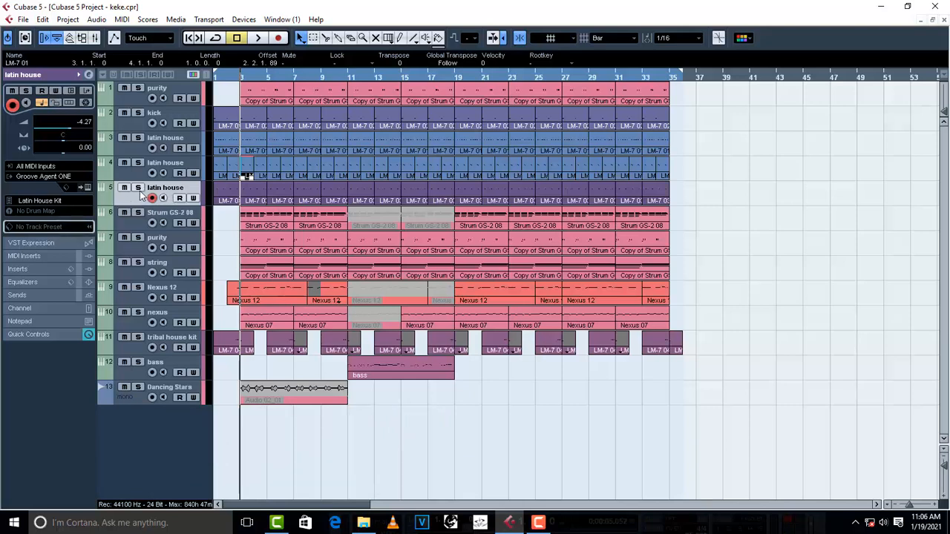
pyautogui.click(137, 188)
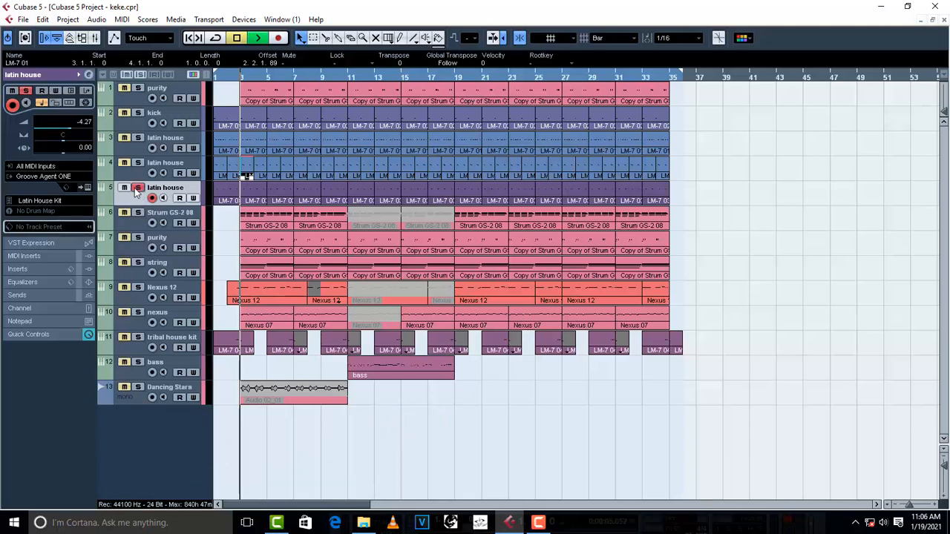
pyautogui.press('space')
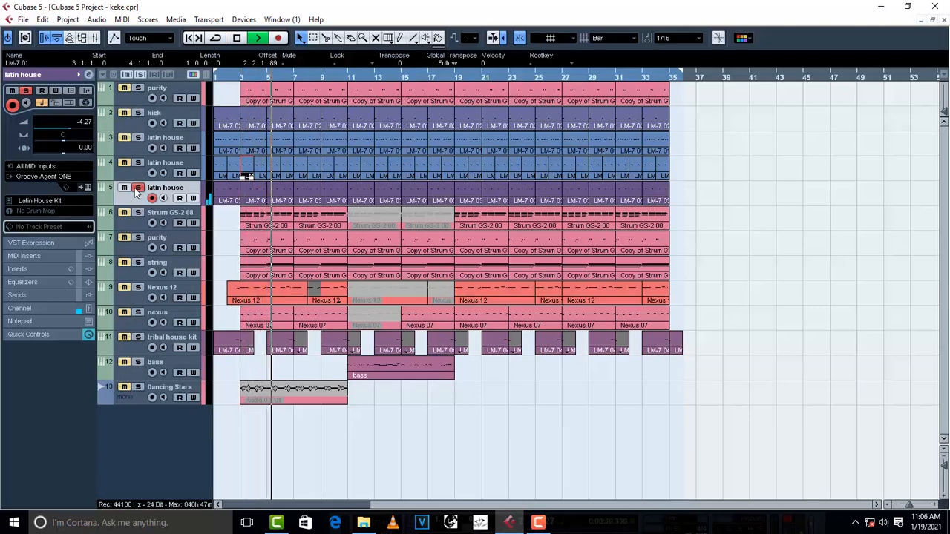
pyautogui.doubleClick(283, 191)
pyautogui.scroll(-8, 349, 223)
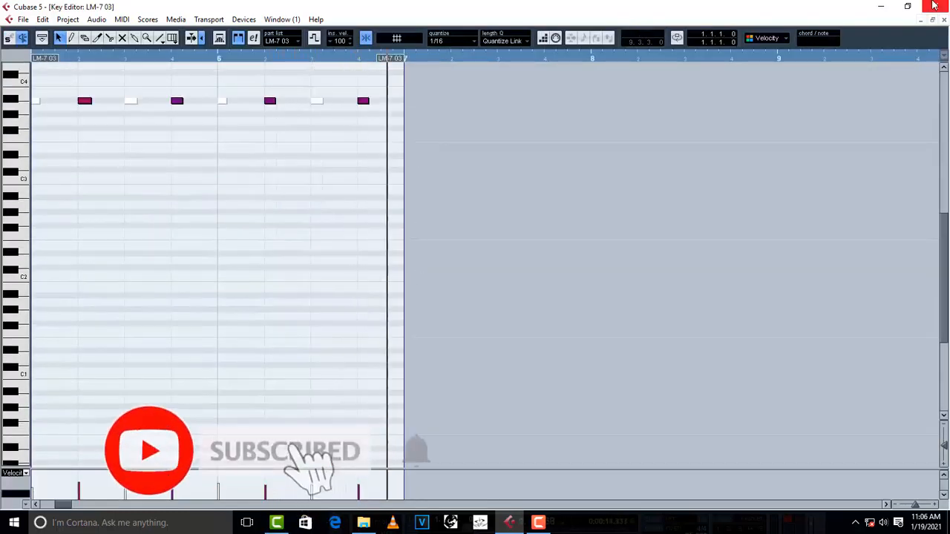
pyautogui.click(944, 20)
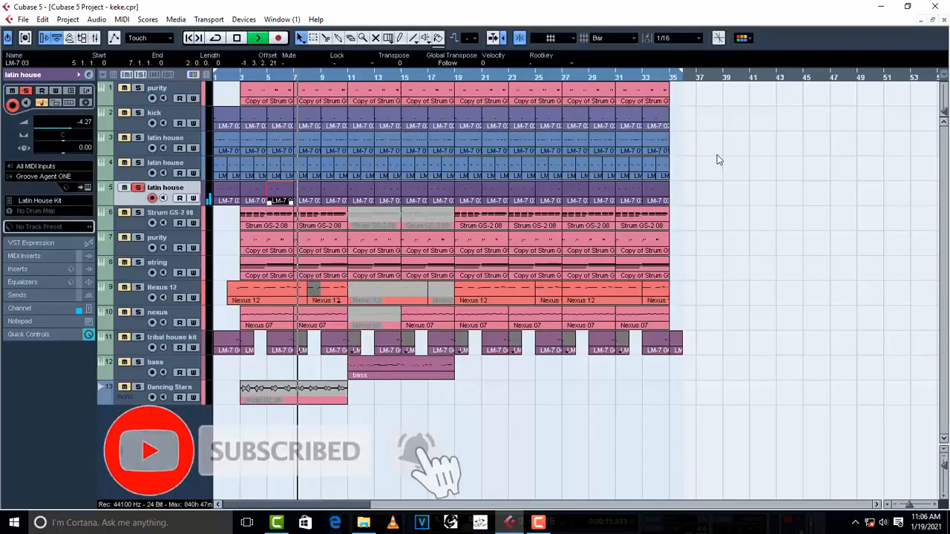
# Unsolo track 5, select the Strum GS-2 08 track and inspect its Strum GS-2 instrument.
pyautogui.click(138, 227)
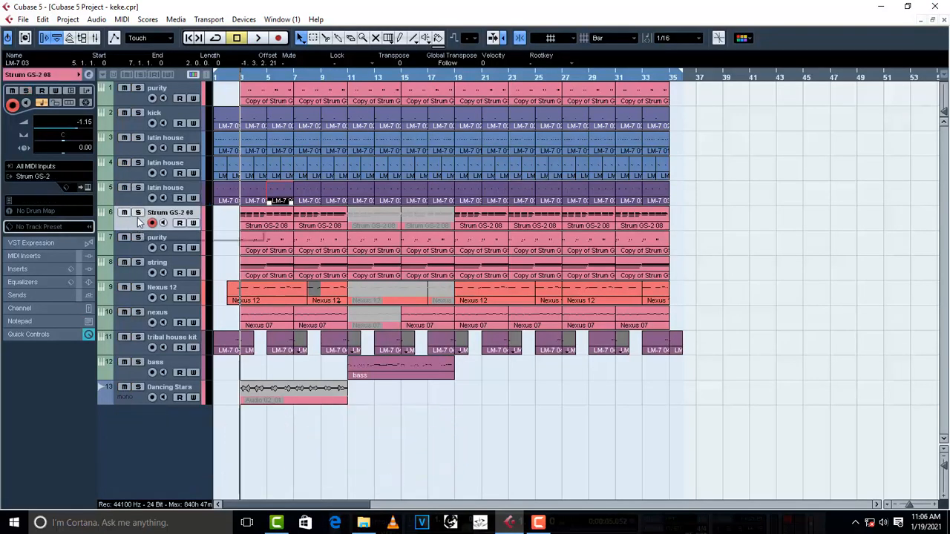
pyautogui.click(86, 188)
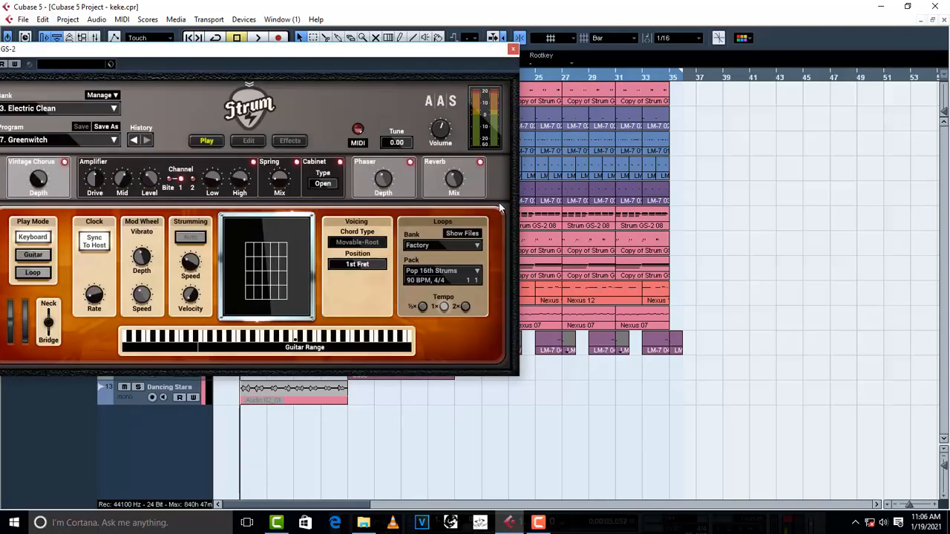
pyautogui.moveTo(312, 58); pyautogui.dragTo(424, 64)
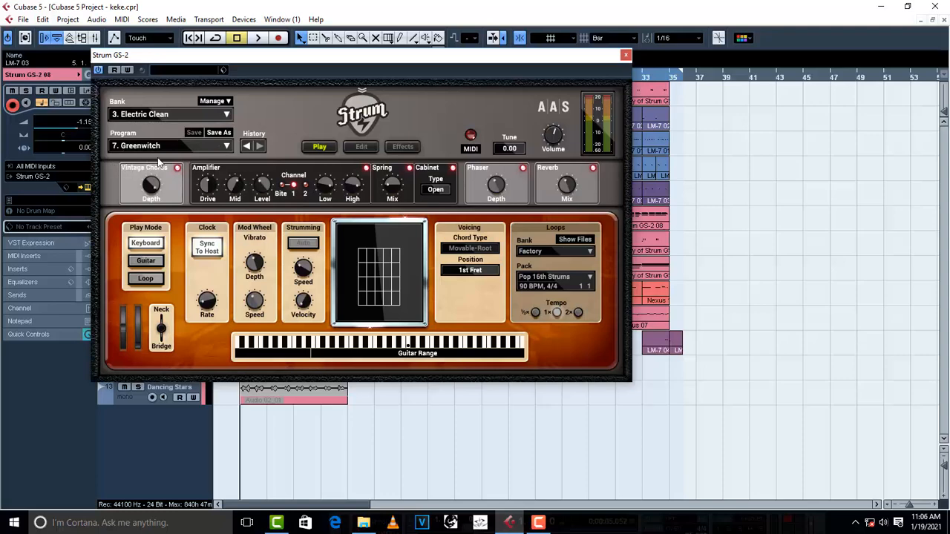
pyautogui.click(626, 56)
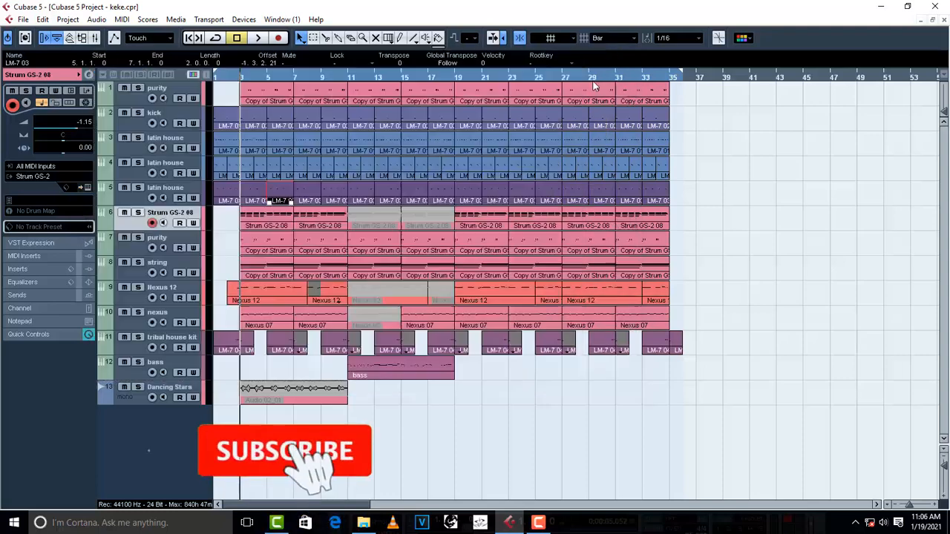
pyautogui.click(139, 189)
pyautogui.press('space')
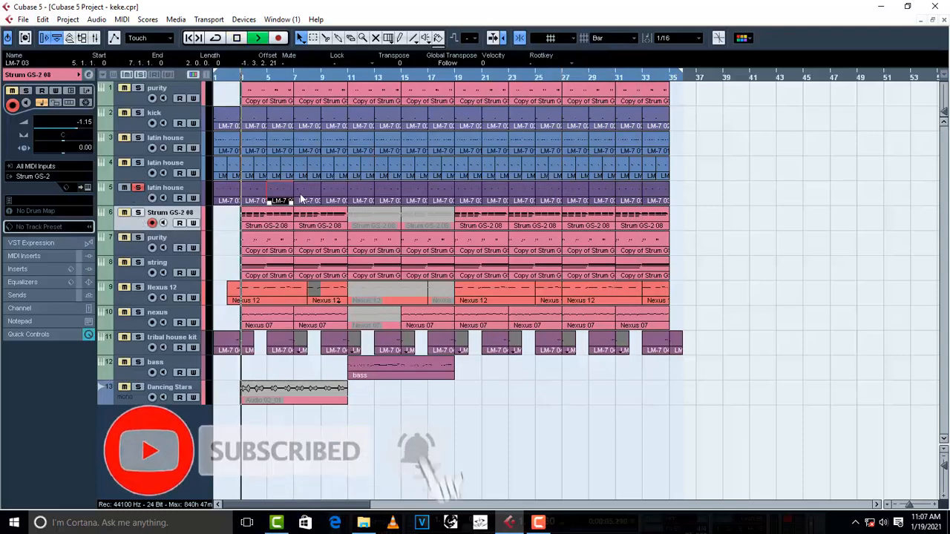
pyautogui.press('space')
pyautogui.click(139, 188)
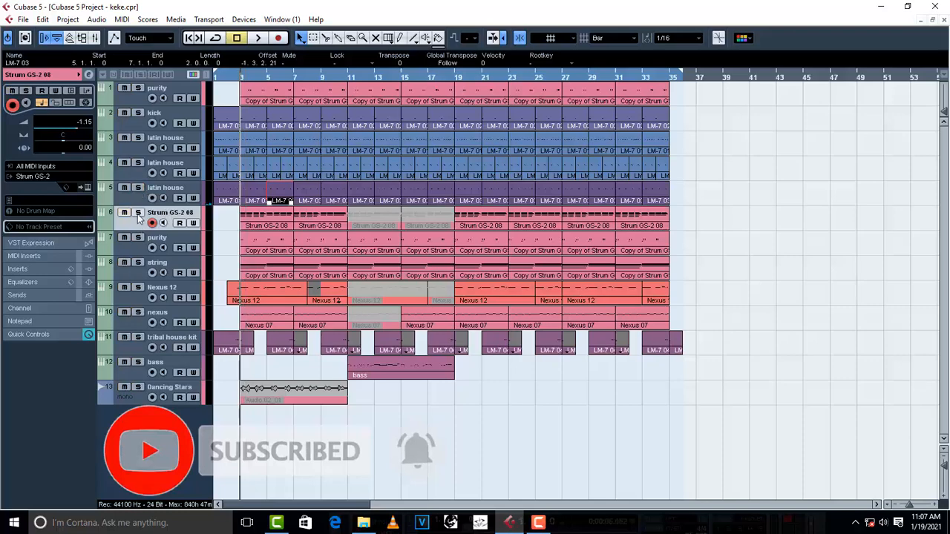
# Play the Strum GS-2 08 track soloed from bar 3 and examine the notes of its part at bar 3.
pyautogui.click(138, 213)
pyautogui.press('space')
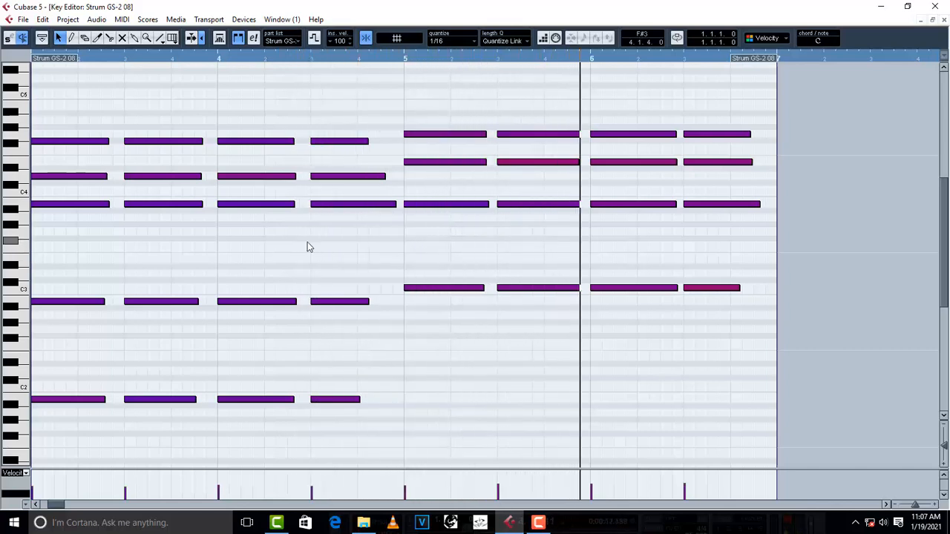
pyautogui.click(944, 19)
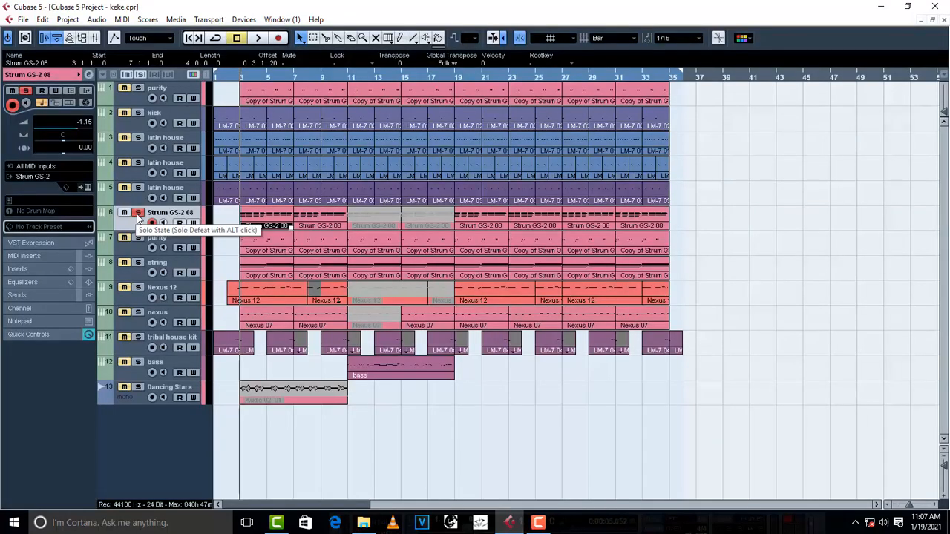
# Unsolo track 6, select purity track 7 and inspect its Purity instrument.
pyautogui.click(138, 246)
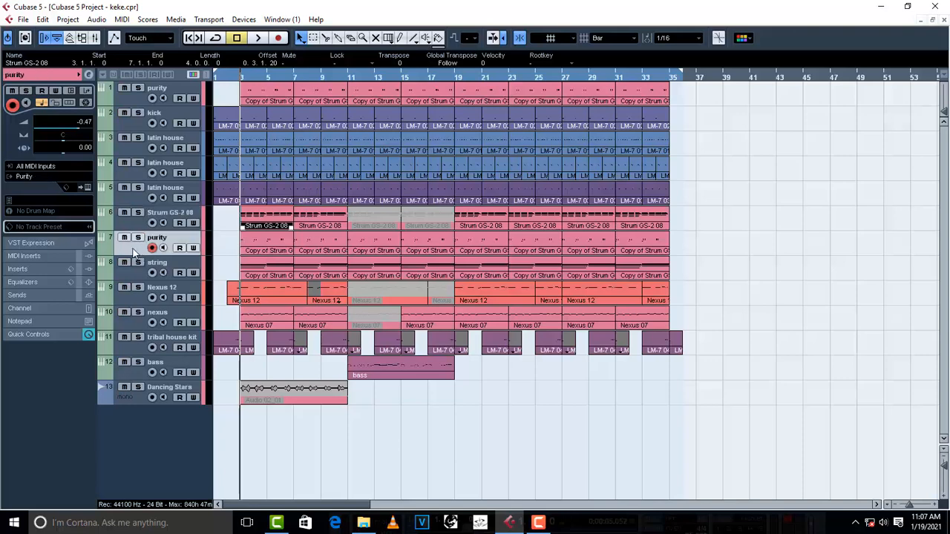
pyautogui.click(87, 187)
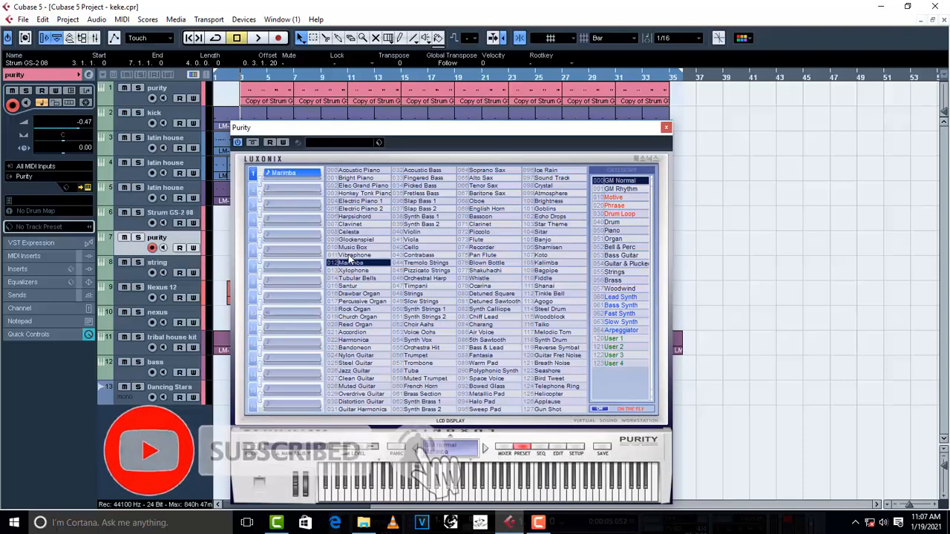
pyautogui.click(666, 127)
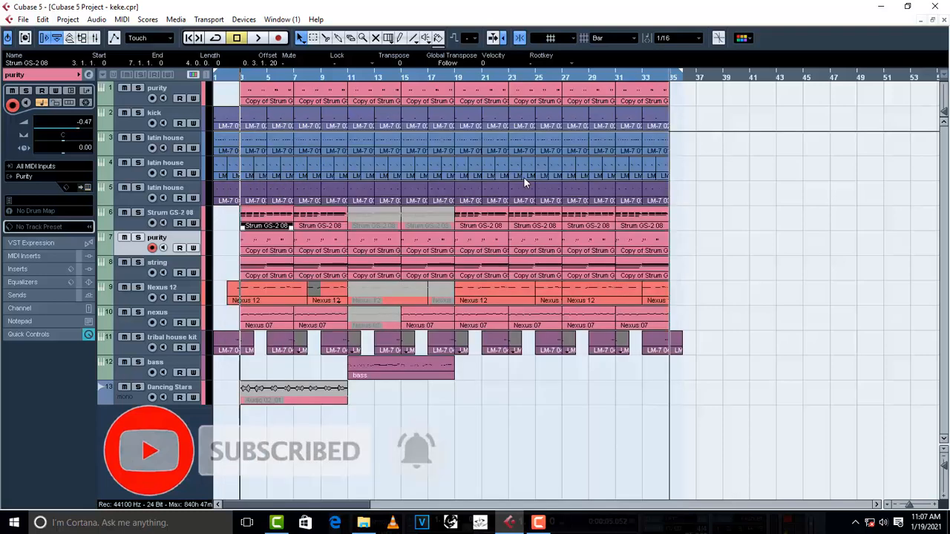
# Play purity track 7 soloed from bar 3 and examine the notes of its part at bar 3.
pyautogui.click(138, 239)
pyautogui.press('space')
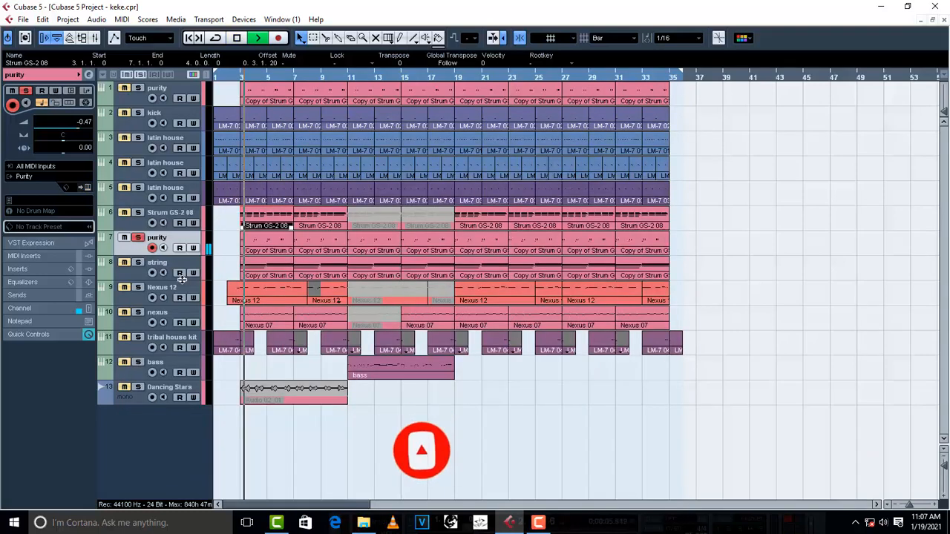
pyautogui.doubleClick(279, 250)
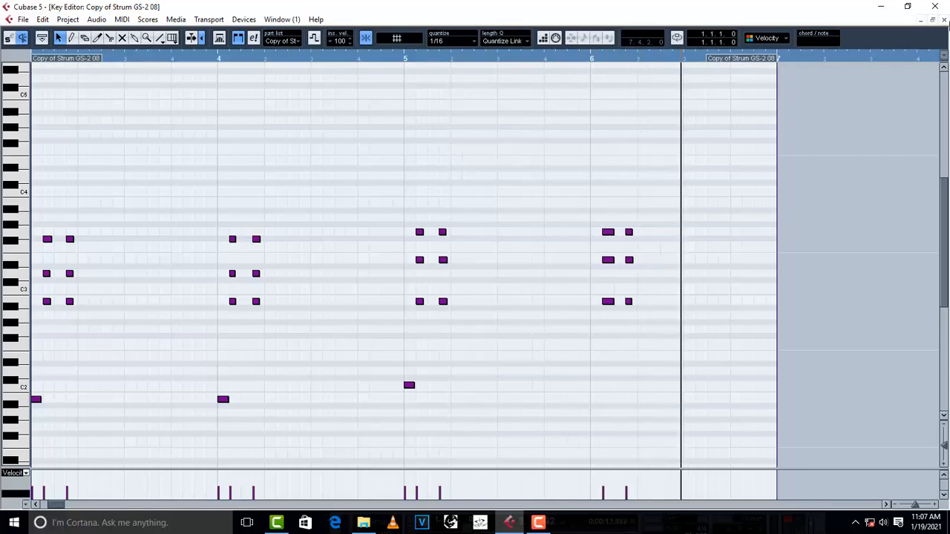
pyautogui.click(945, 20)
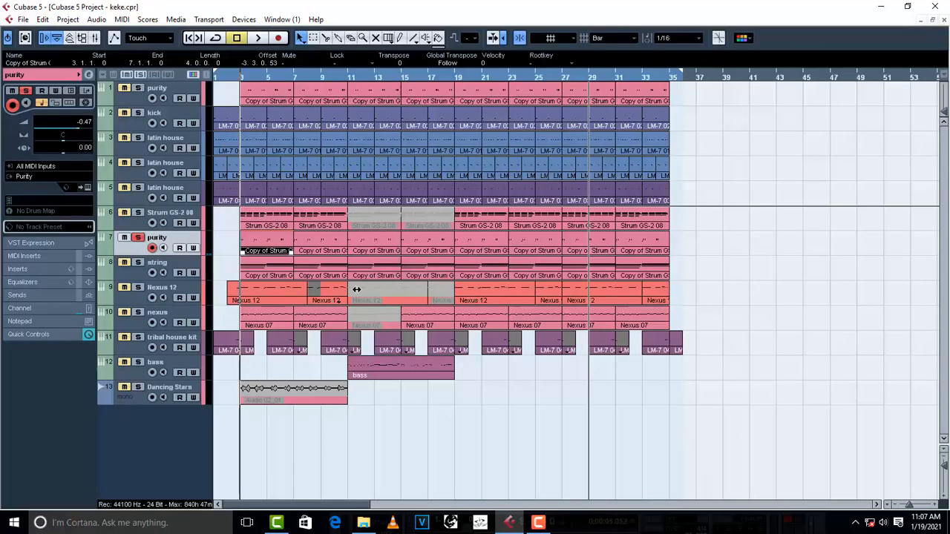
# Unsolo track 7, select the string track and inspect its Nexus instrument.
pyautogui.click(134, 269)
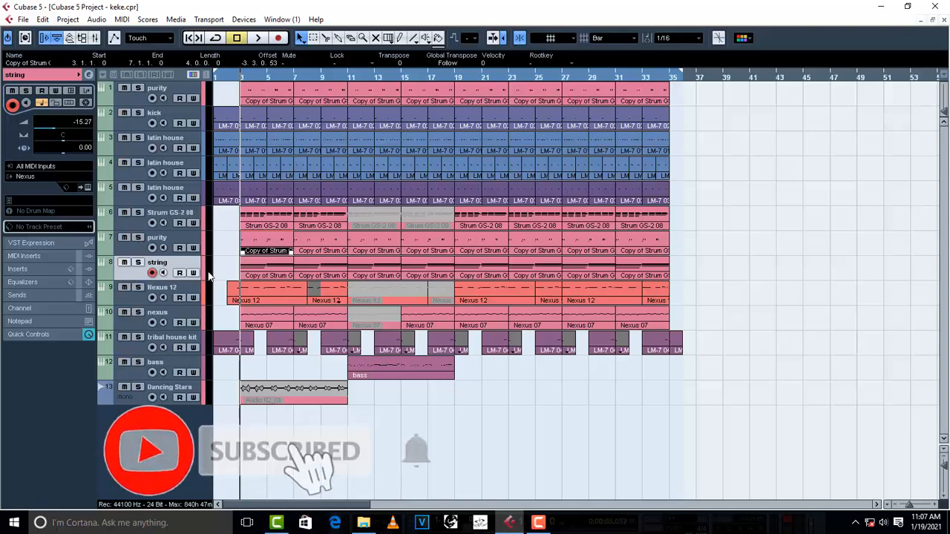
pyautogui.click(87, 188)
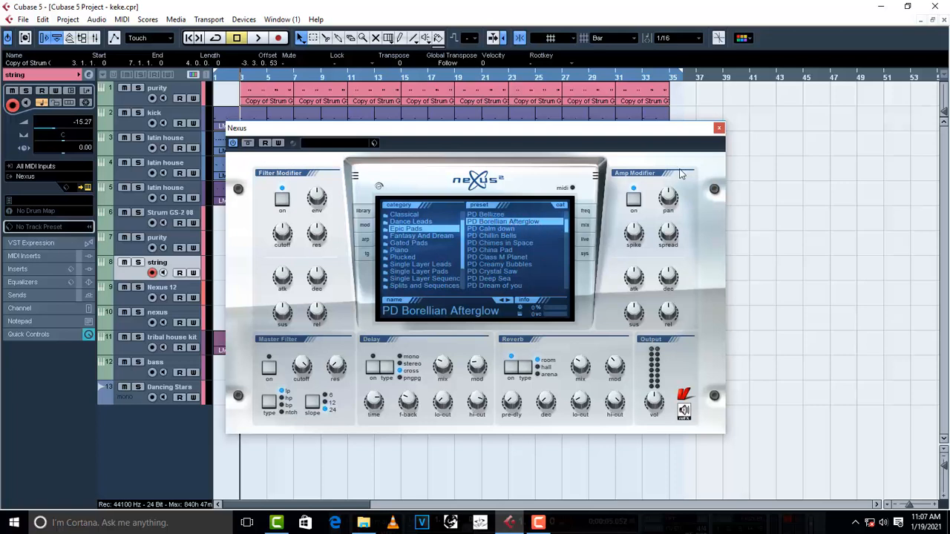
pyautogui.click(719, 128)
# Play the string track soloed from bar 3 and split the long note spanning its part at bar 3 where bar 5 begins.
pyautogui.click(137, 263)
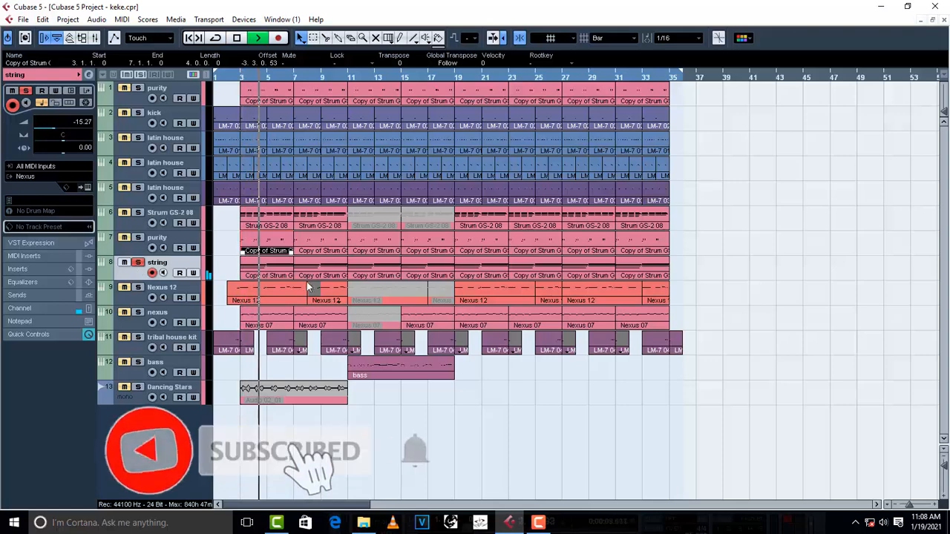
pyautogui.doubleClick(274, 266)
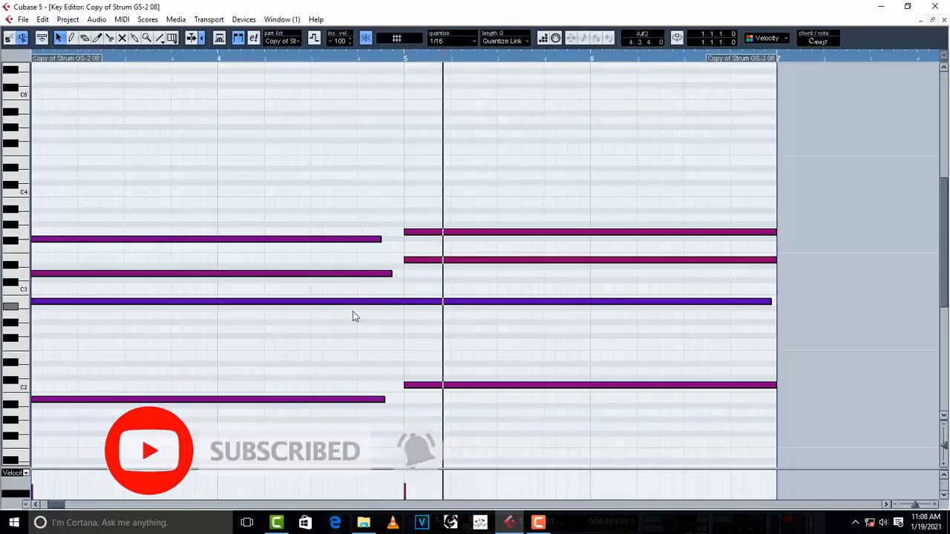
pyautogui.press('g')
pyautogui.press('g')
pyautogui.press('g')
pyautogui.press('g')
pyautogui.press('g')
pyautogui.press('g')
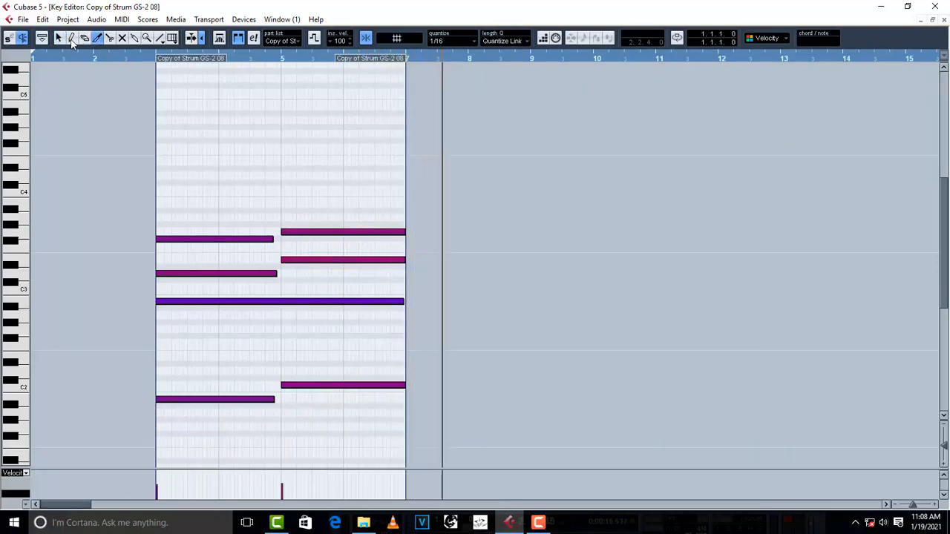
pyautogui.click(110, 38)
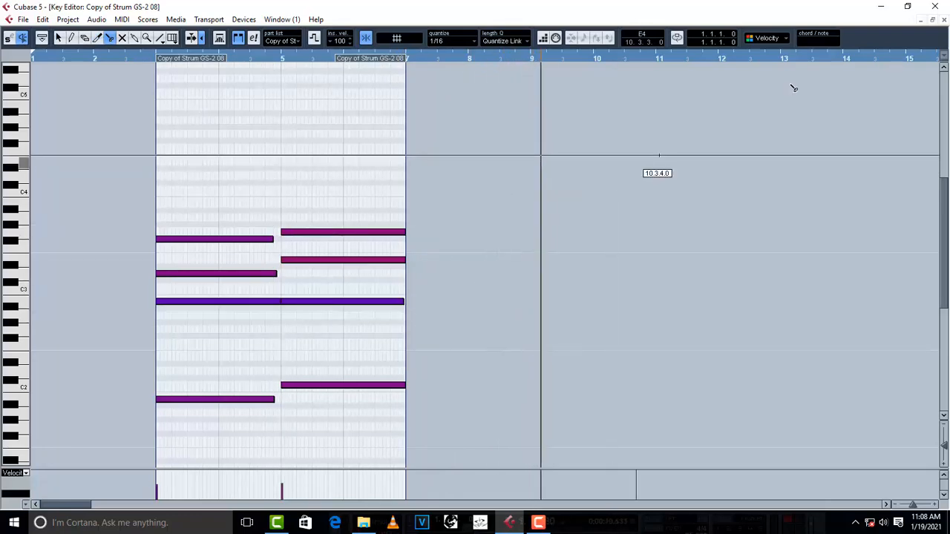
pyautogui.click(944, 20)
pyautogui.press('space')
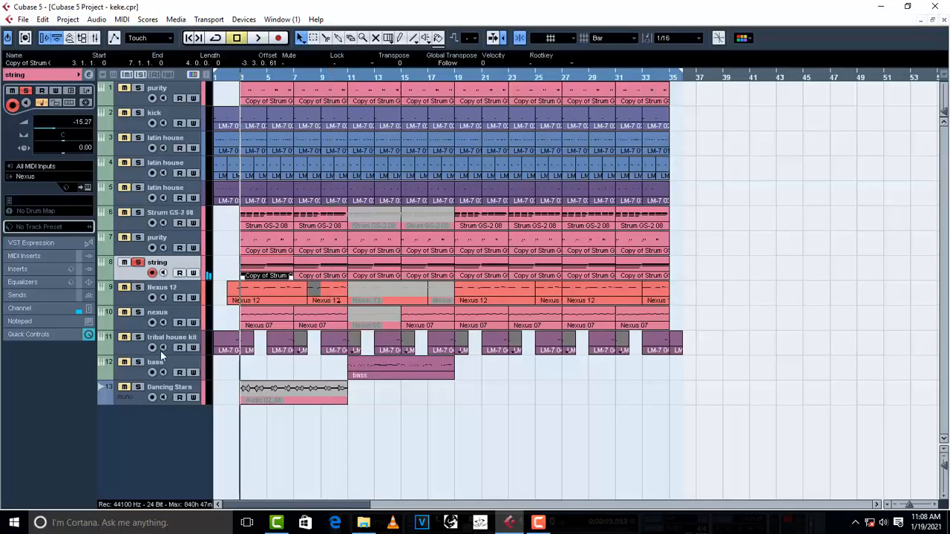
# Unsolo the string track, select the Nexus 12 track and inspect its Nexus instrument.
pyautogui.click(130, 304)
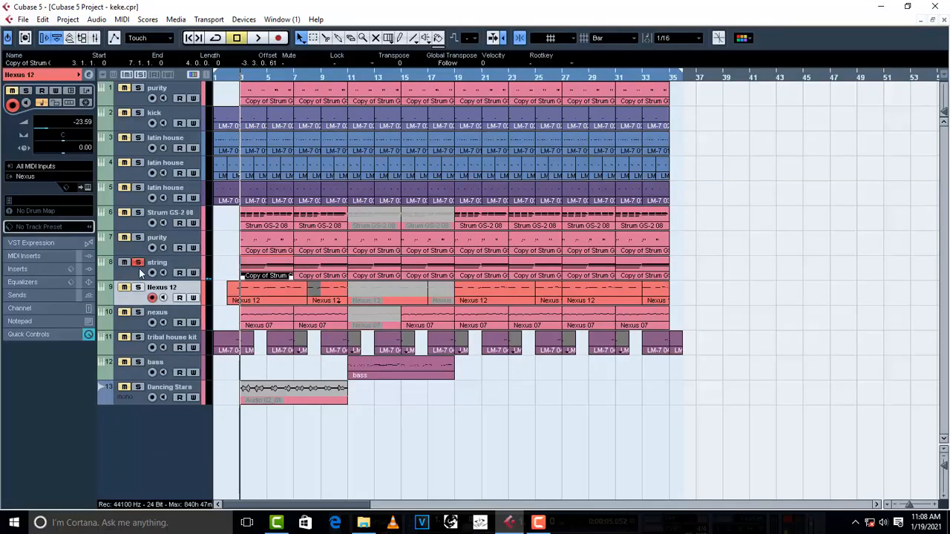
pyautogui.click(138, 263)
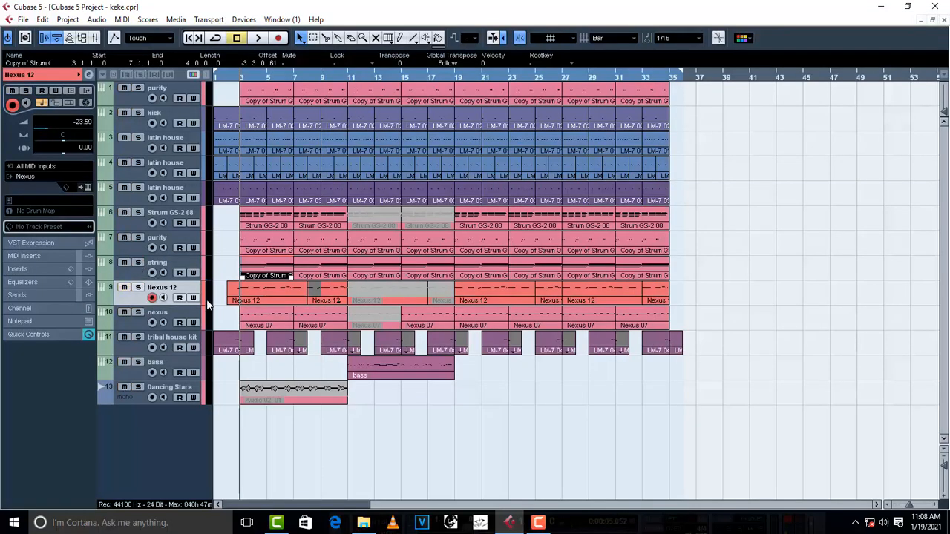
pyautogui.click(86, 186)
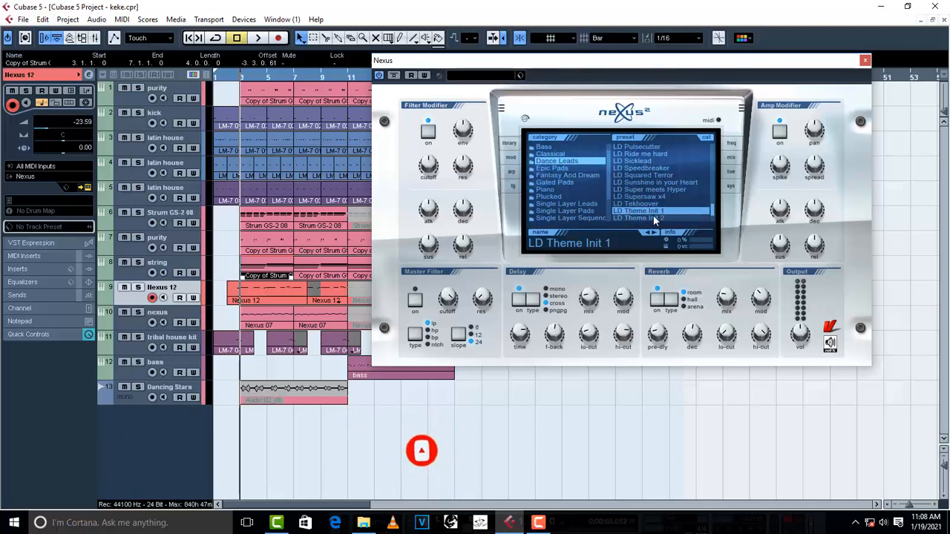
pyautogui.click(864, 61)
# Play the Nexus 12 track soloed from bar 3 and examine the notes of its first part, starting at bar 2.
pyautogui.click(138, 287)
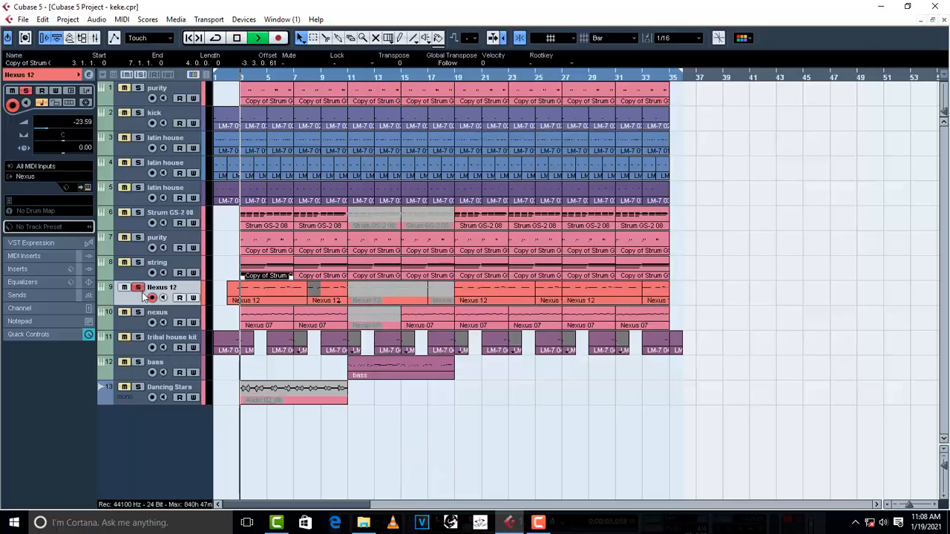
pyautogui.press('space')
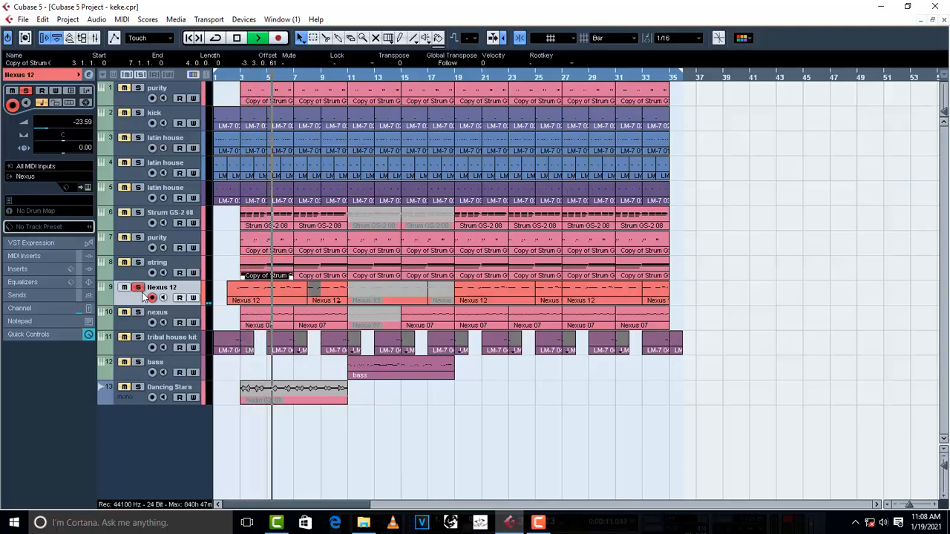
pyautogui.doubleClick(298, 290)
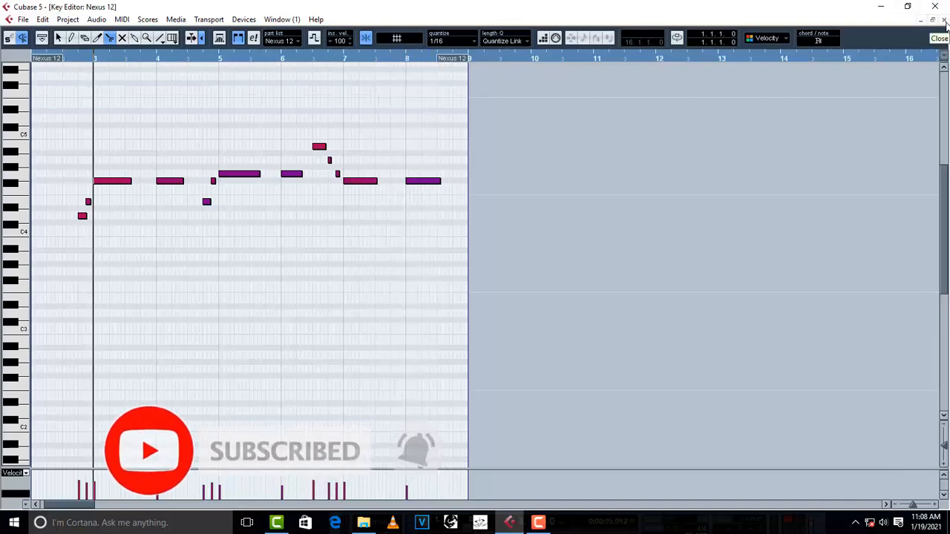
pyautogui.click(943, 21)
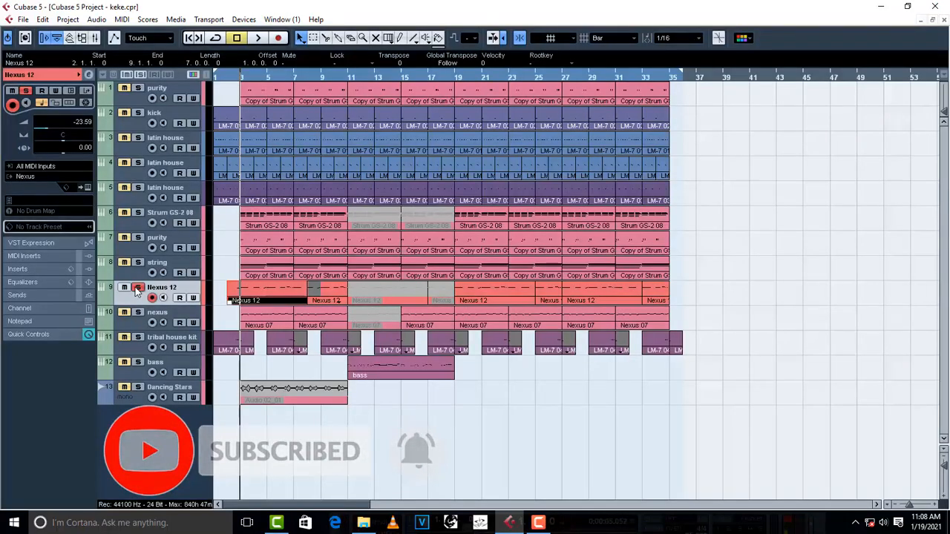
# Switch the solo from Nexus 12 to nexus track 10 and inspect its Nexus instrument.
pyautogui.click(136, 327)
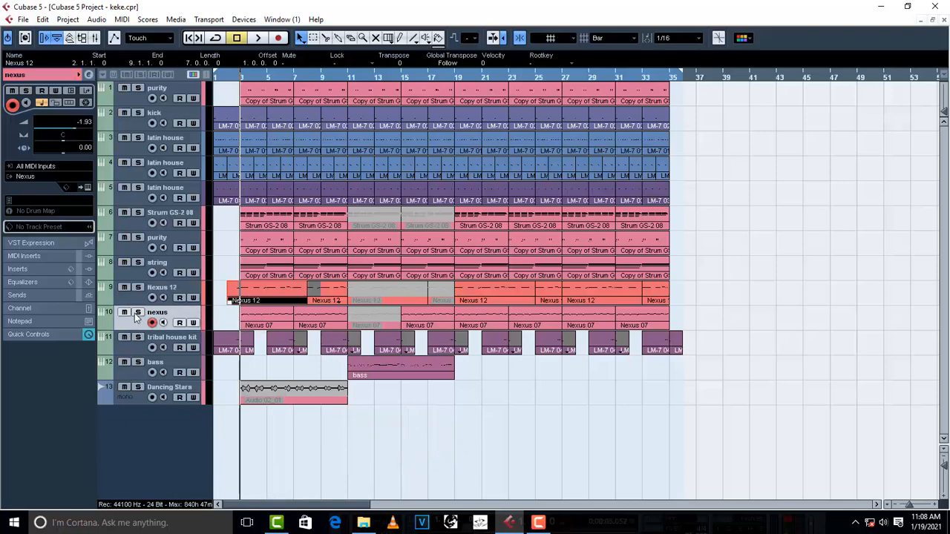
pyautogui.click(138, 313)
pyautogui.click(87, 188)
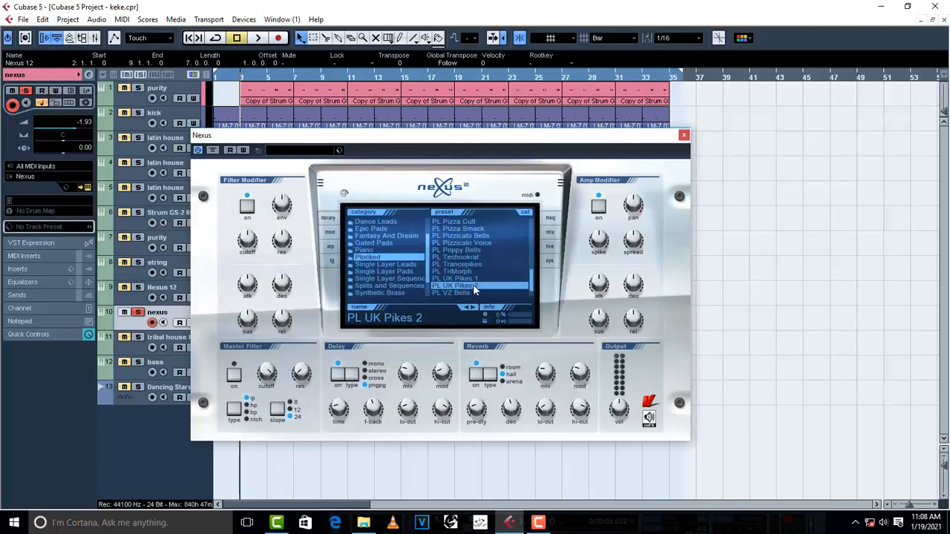
# Play nexus track 10 soloed from bar 3 and examine the notes of its part starting at bar 7.
pyautogui.click(685, 136)
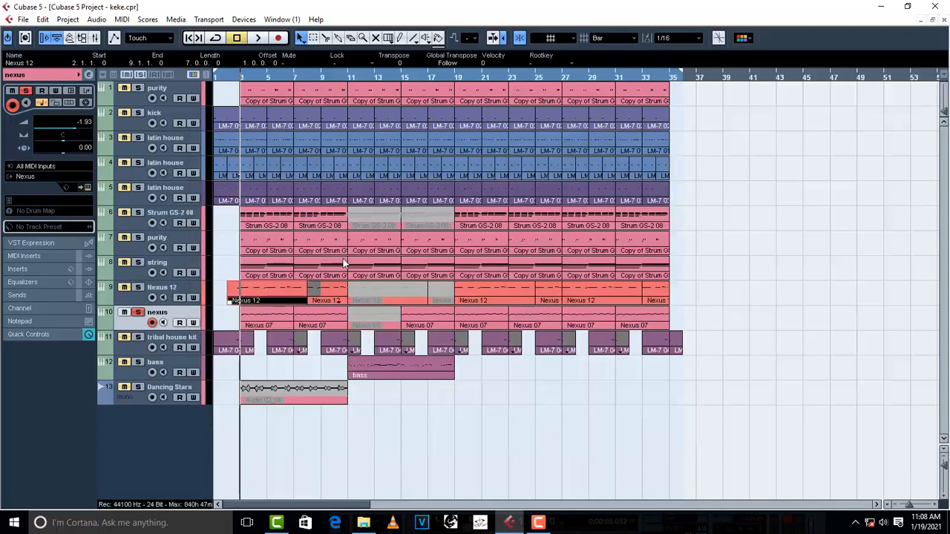
pyautogui.click(137, 315)
pyautogui.press('space')
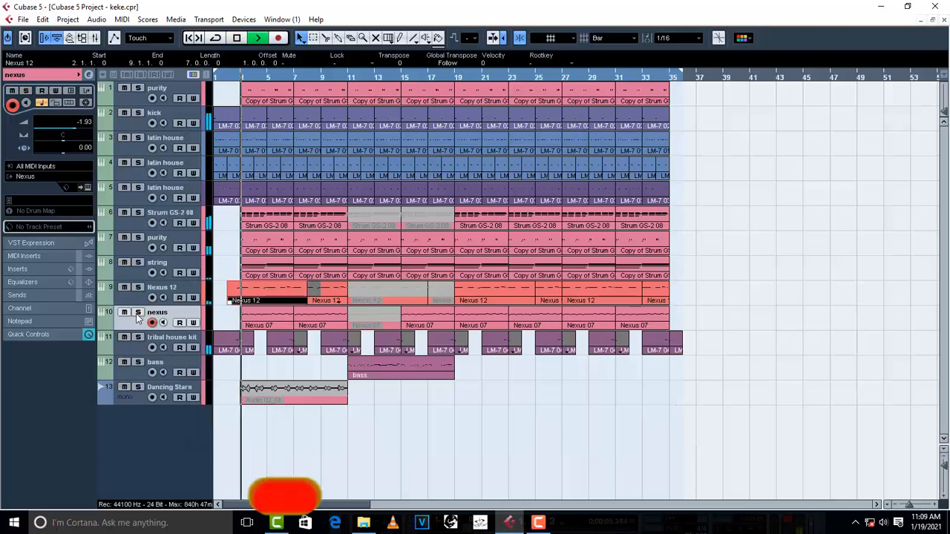
pyautogui.click(137, 315)
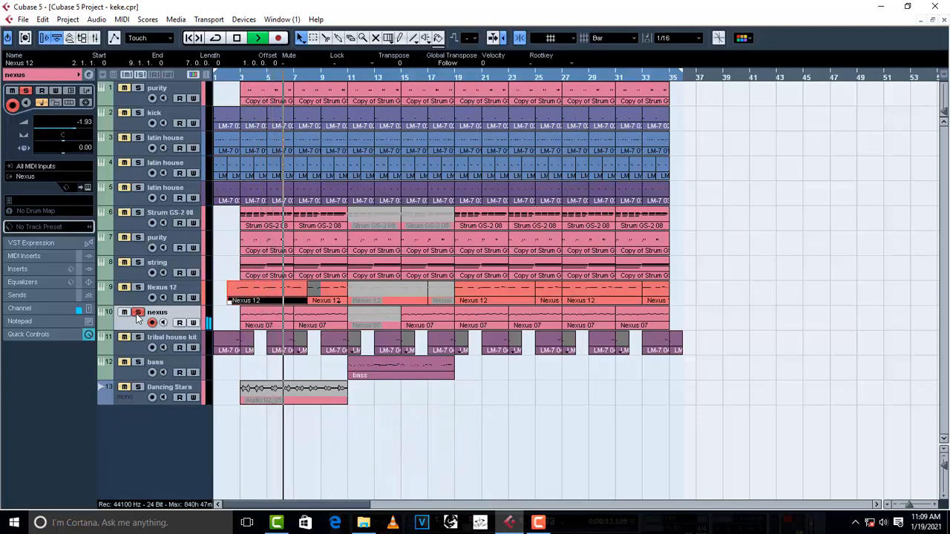
pyautogui.doubleClick(310, 316)
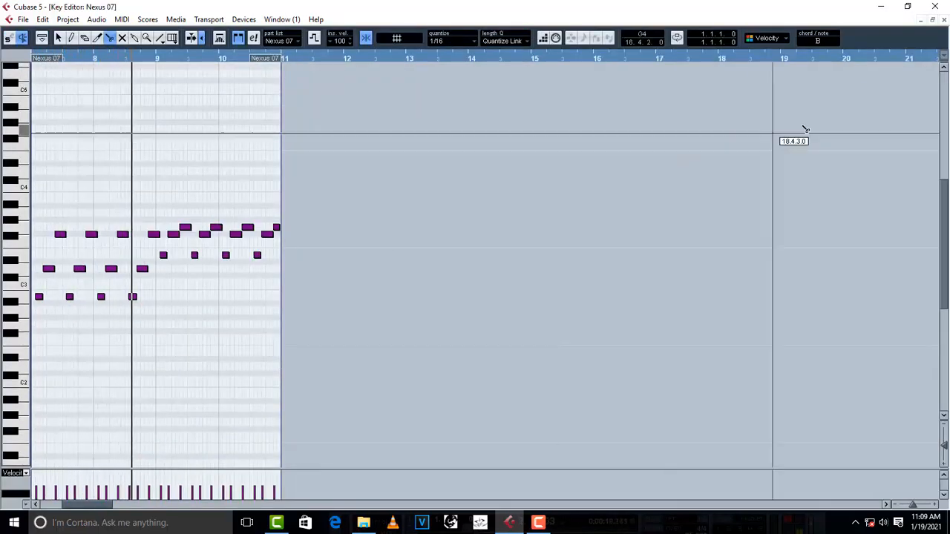
pyautogui.click(945, 20)
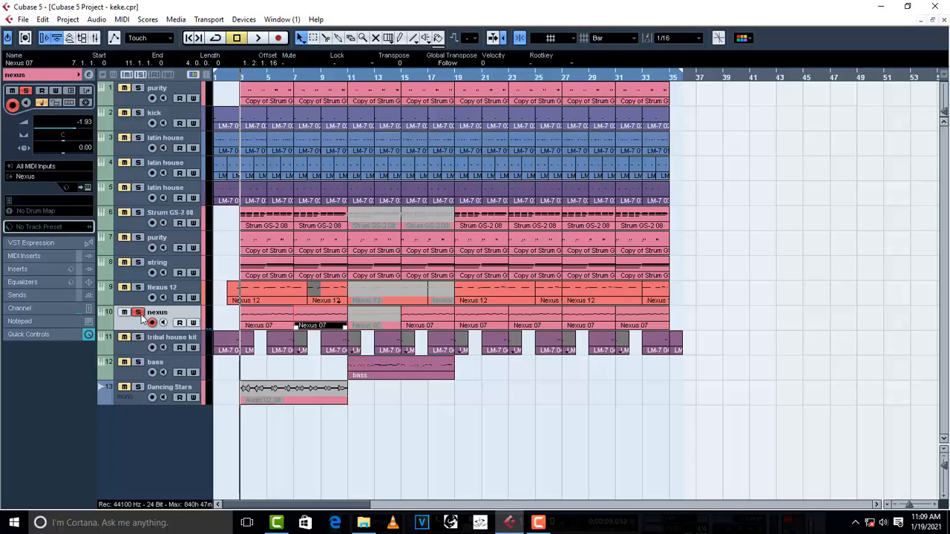
# Inspect the Groove Agent ONE instrument of the tribal house kit track and play that track soloed.
pyautogui.click(141, 342)
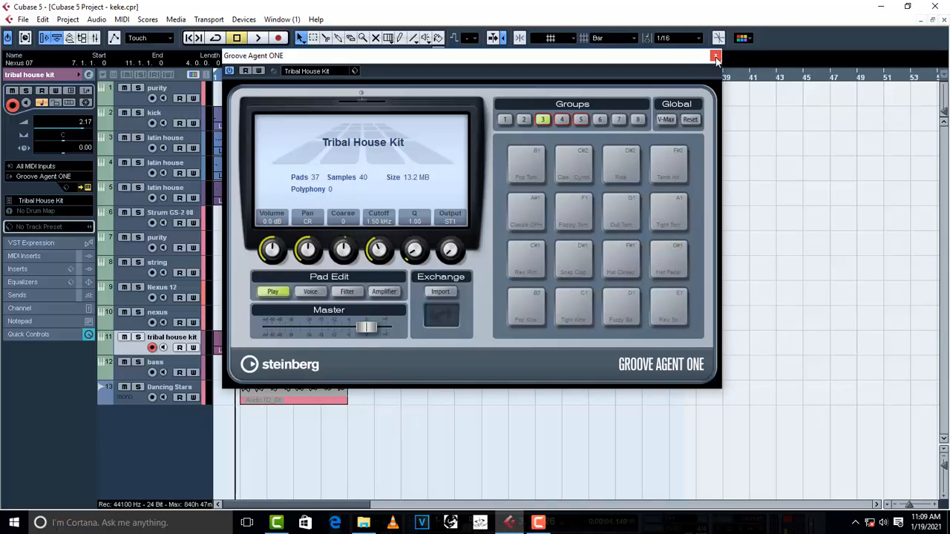
pyautogui.click(716, 56)
pyautogui.click(137, 339)
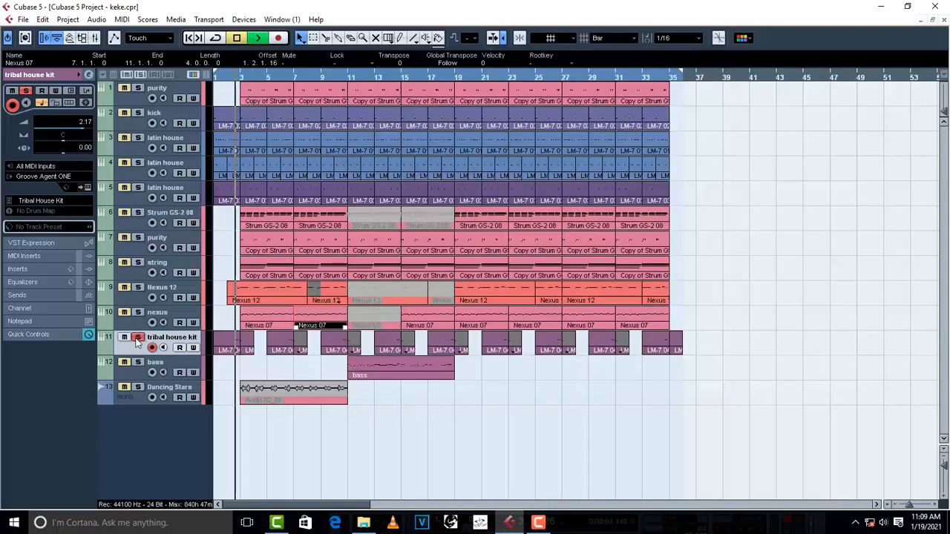
pyautogui.press('space')
# Examine the notes of the tribal house kit's first part at bar 1 and play them back.
pyautogui.click(234, 349)
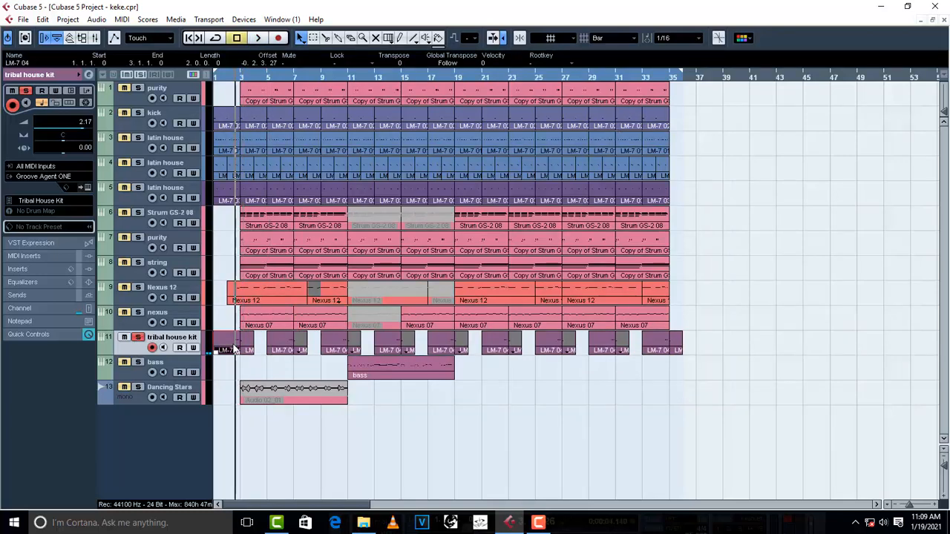
pyautogui.doubleClick(234, 349)
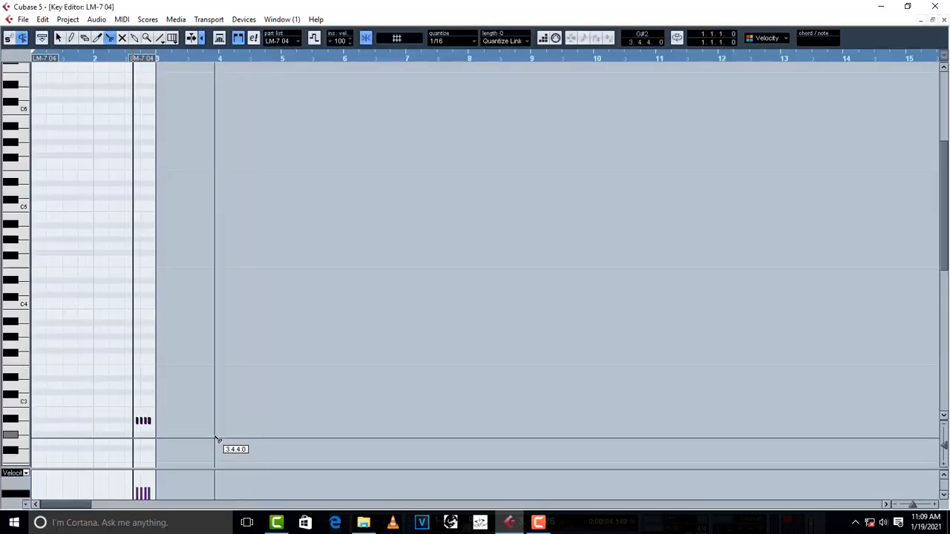
pyautogui.scroll(-4, 295, 365)
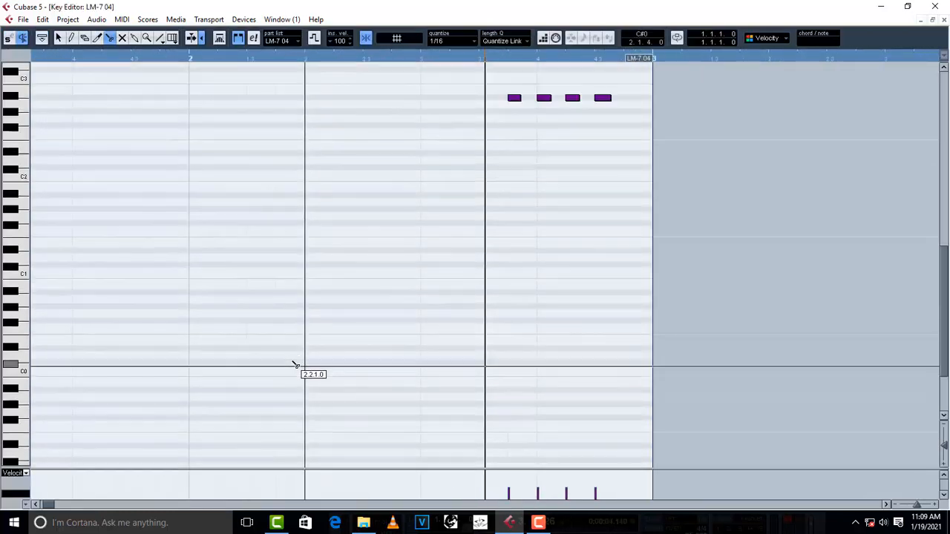
pyautogui.scroll(2, 356, 339)
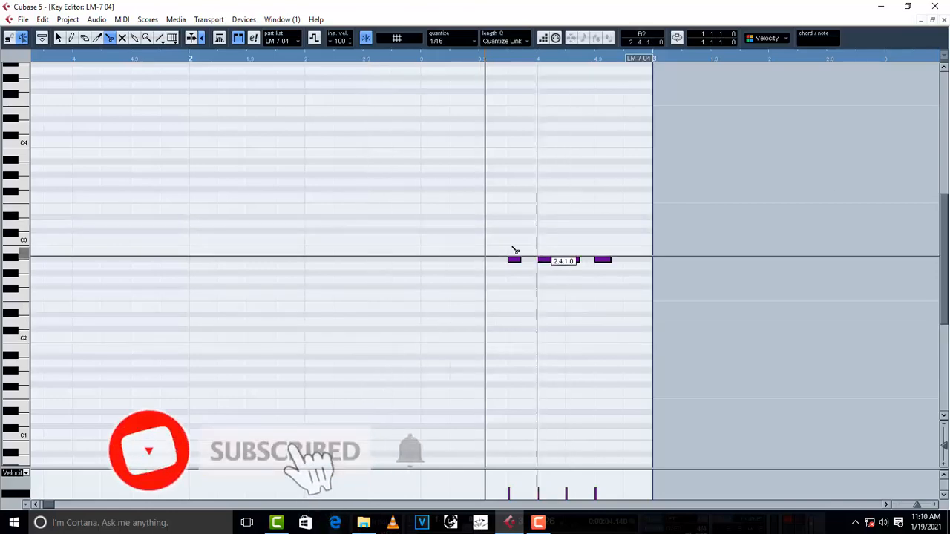
pyautogui.press('space')
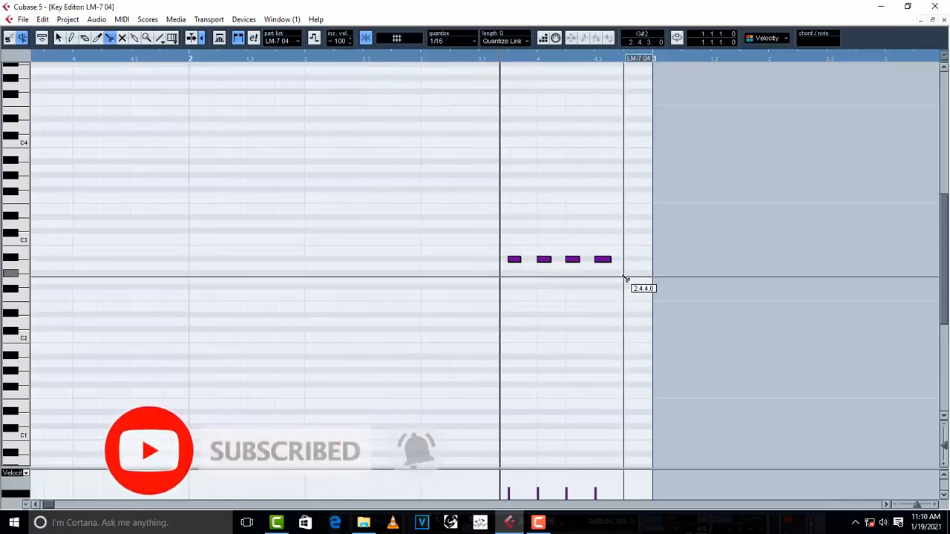
pyautogui.click(944, 20)
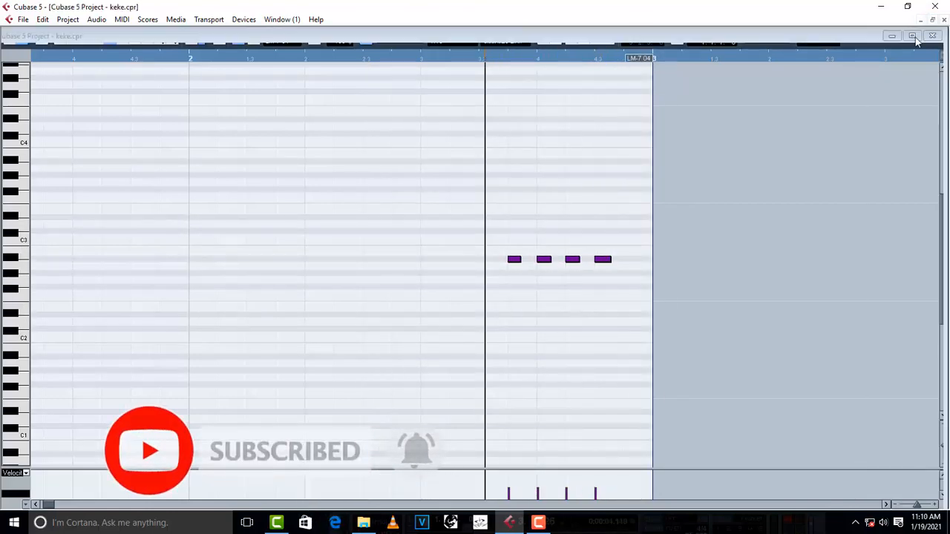
# Examine and play the notes of the tribal house kit part starting at bar 3.
pyautogui.doubleClick(250, 349)
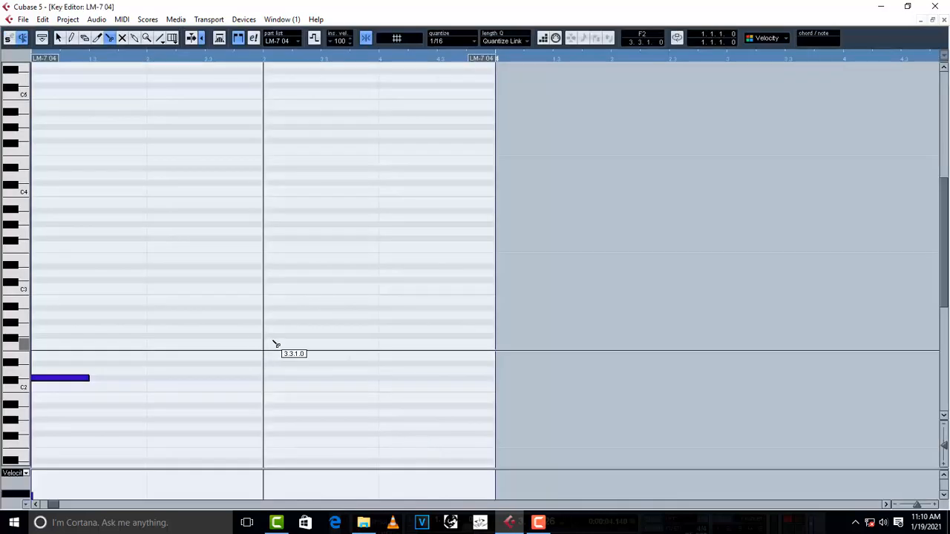
pyautogui.press('space')
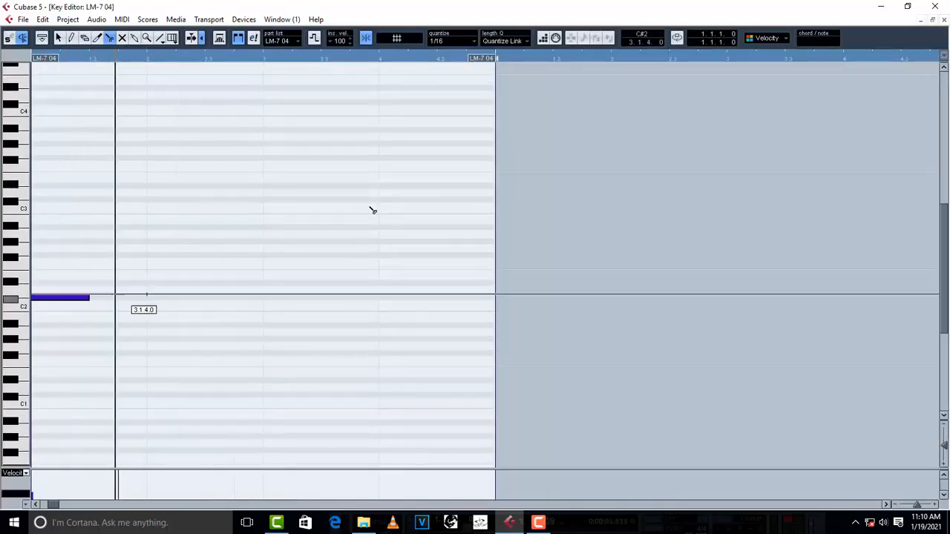
pyautogui.click(944, 21)
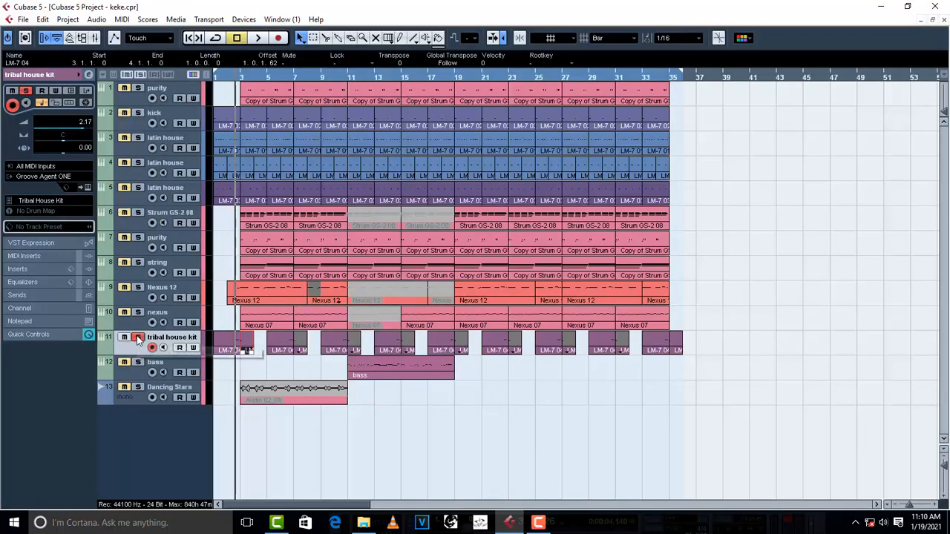
# Switch the solo from the tribal house kit to the bass track and place the project cursor at bar 11.
pyautogui.click(147, 374)
pyautogui.click(138, 362)
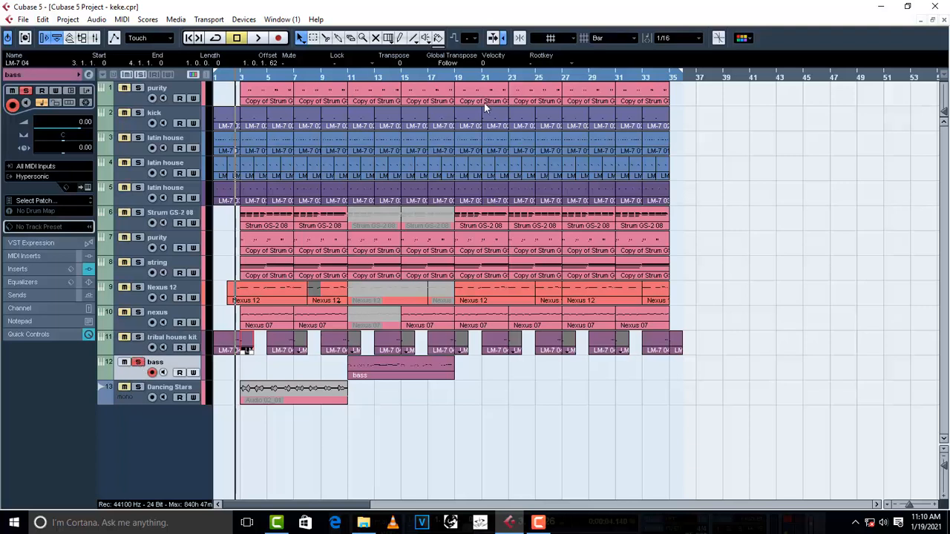
pyautogui.click(353, 77)
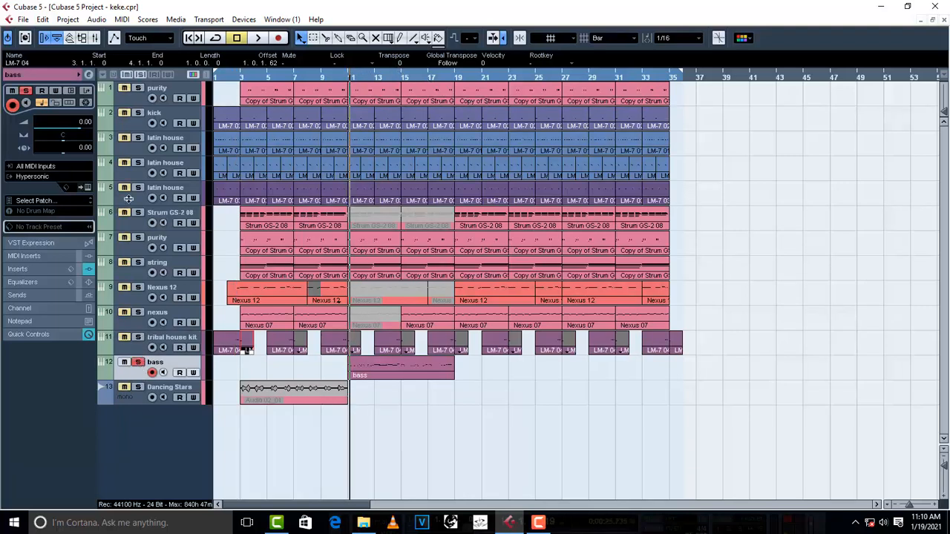
# Inspect the bass track's Hypersonic instrument and search its patch library for "bass" to locate the Sub Bass patch.
pyautogui.click(88, 187)
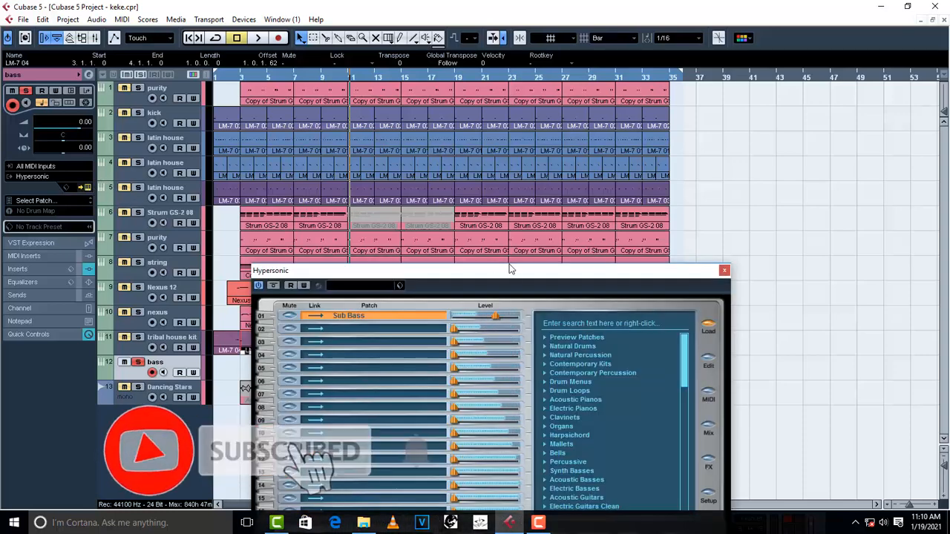
pyautogui.moveTo(508, 271); pyautogui.dragTo(499, 100)
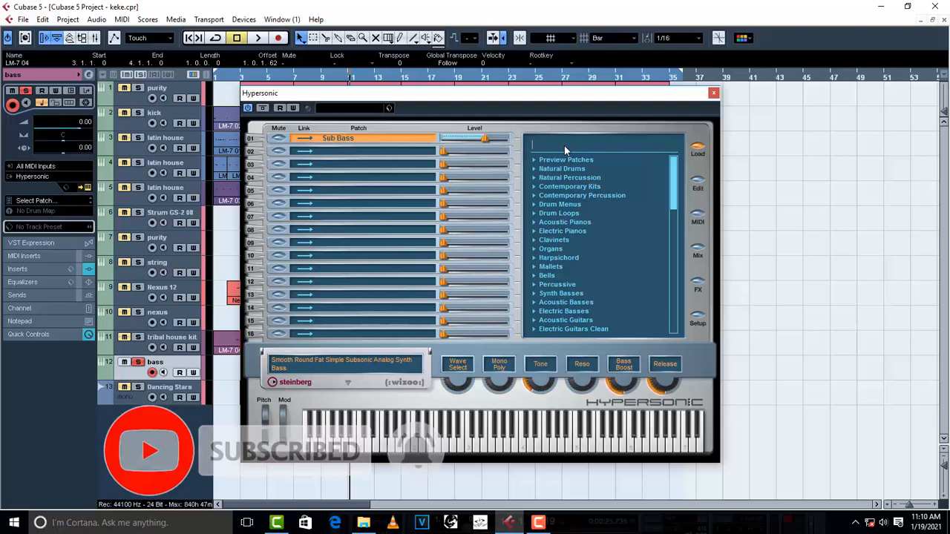
pyautogui.write('bass')
pyautogui.press('Return')
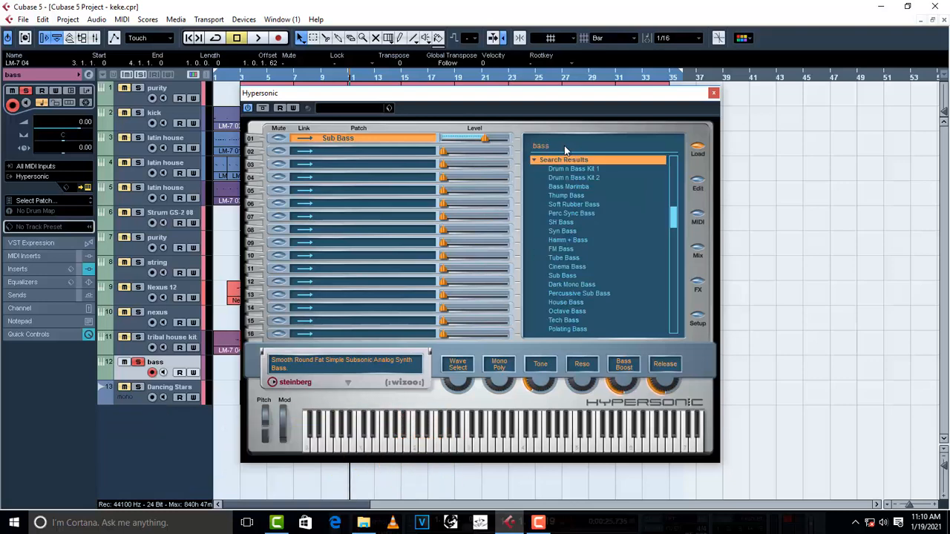
pyautogui.scroll(-1, 593, 258)
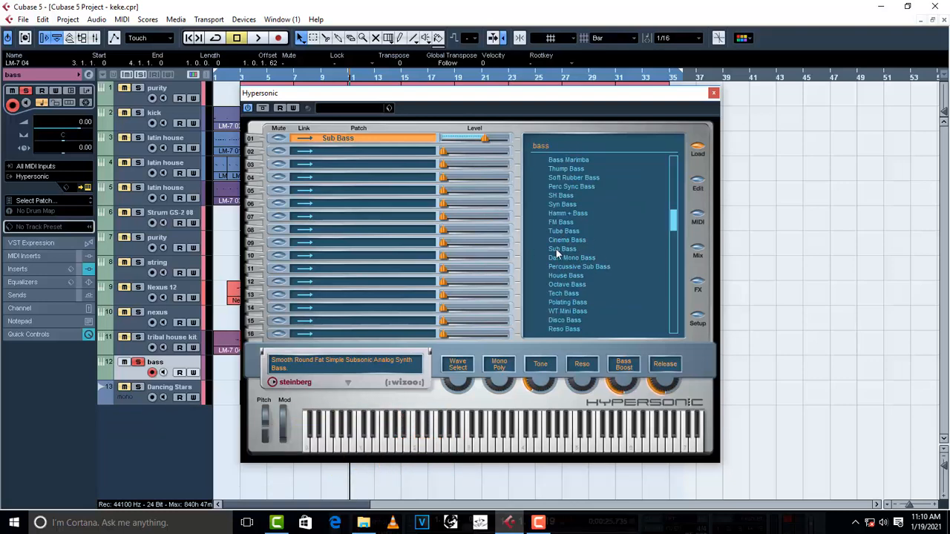
pyautogui.click(714, 95)
# Inspect the RCompressor Stereo insert in the bass track's channel settings.
pyautogui.click(90, 76)
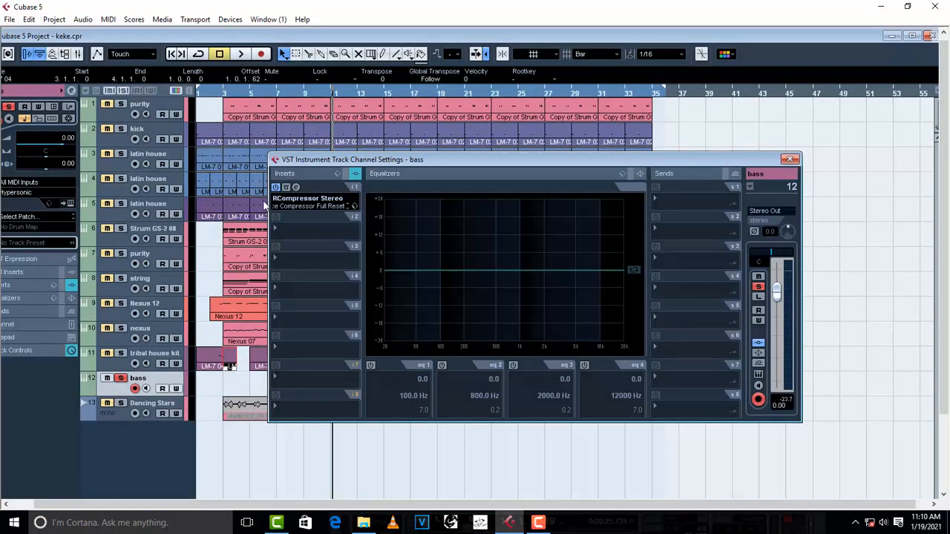
pyautogui.click(296, 187)
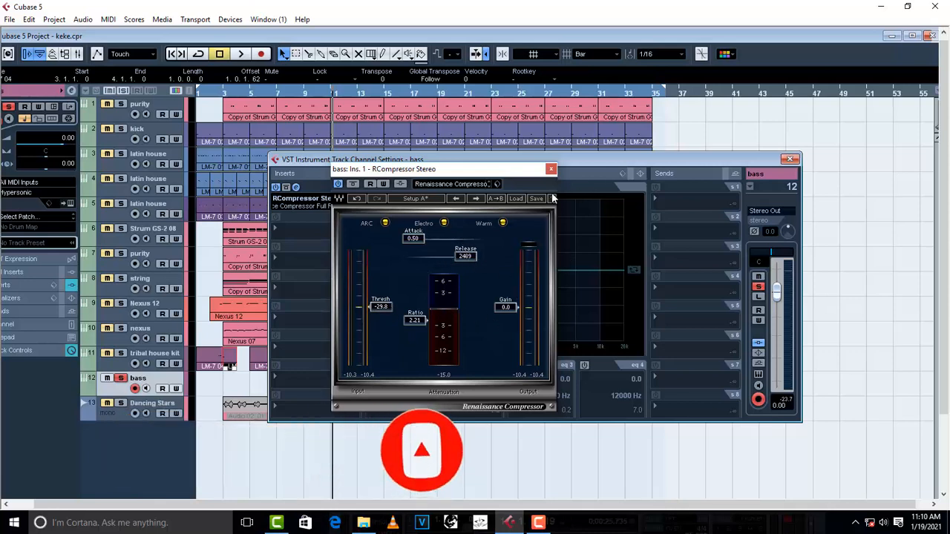
pyautogui.click(551, 169)
pyautogui.click(790, 160)
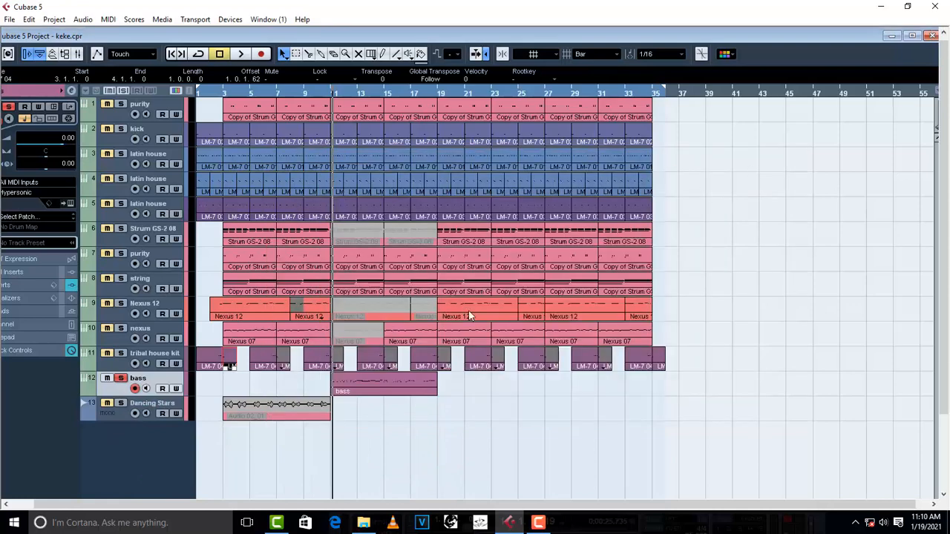
# Play the bass track soloed from bar 11 and raise its volume to 6.02.
pyautogui.click(347, 426)
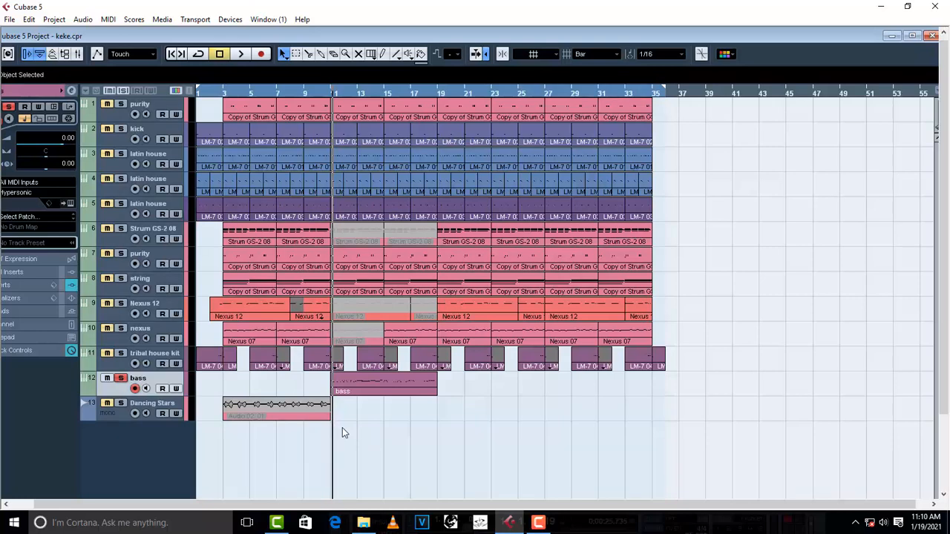
pyautogui.press('space')
pyautogui.click(121, 379)
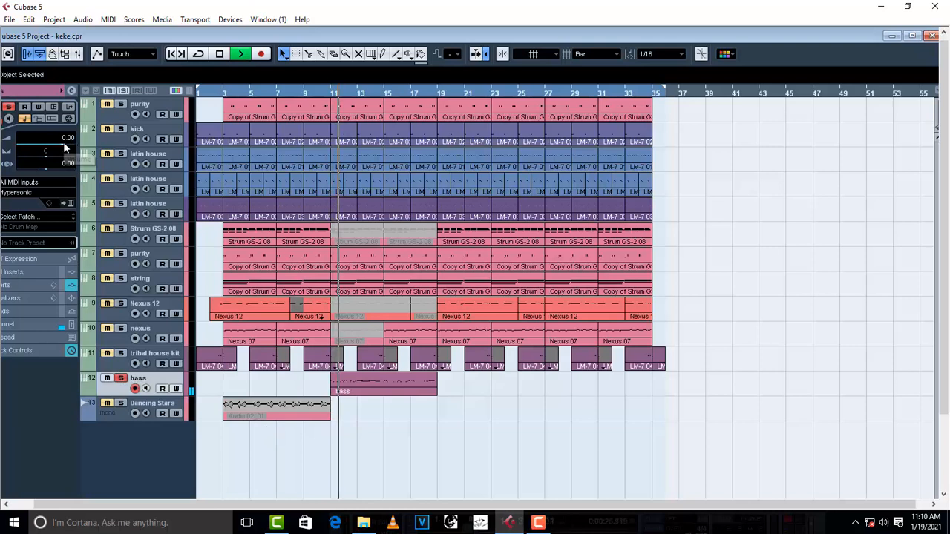
pyautogui.moveTo(64, 145); pyautogui.dragTo(83, 146)
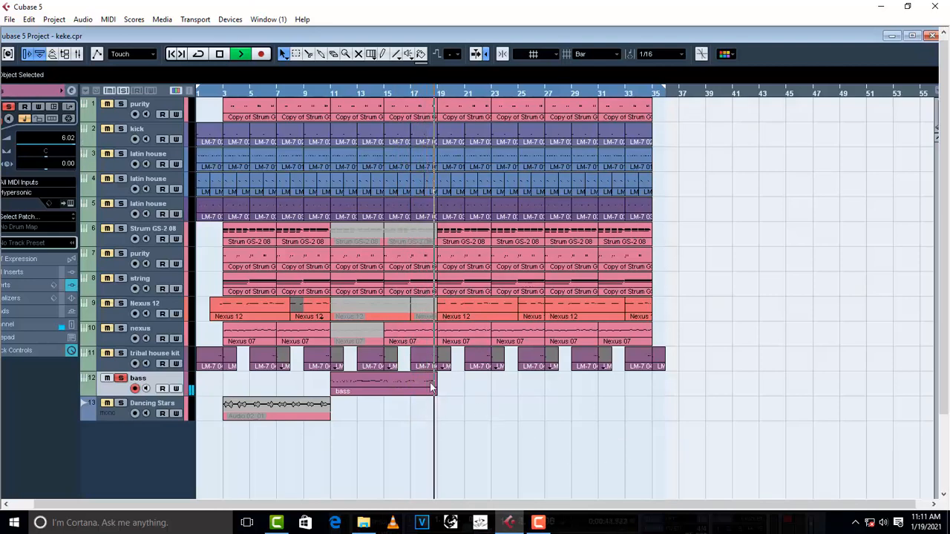
pyautogui.press('space')
# Duplicate the bass part at bar 11 twice so the copies fill bars 19 to 35.
pyautogui.click(409, 393)
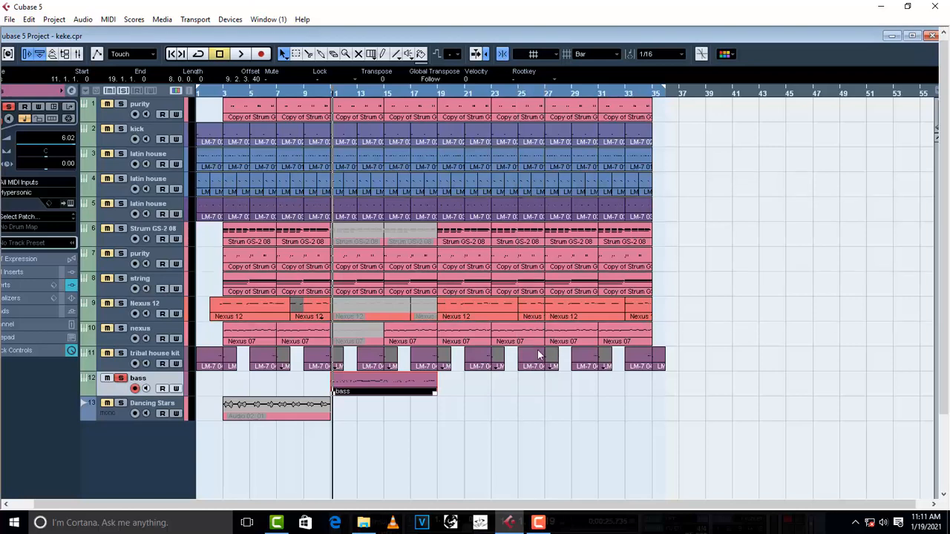
pyautogui.hotkey('ctrl', 'd')
pyautogui.hotkey('ctrl', 'd')
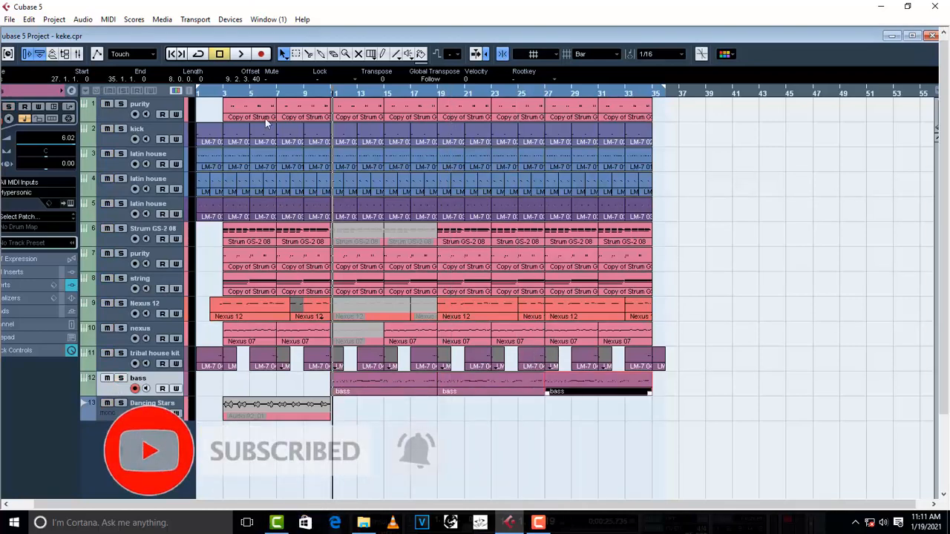
# Return the cursor to the project start and inspect the FabFilter Pro-L 2 insert on the mixer's Stereo Out channel.
pyautogui.click(172, 54)
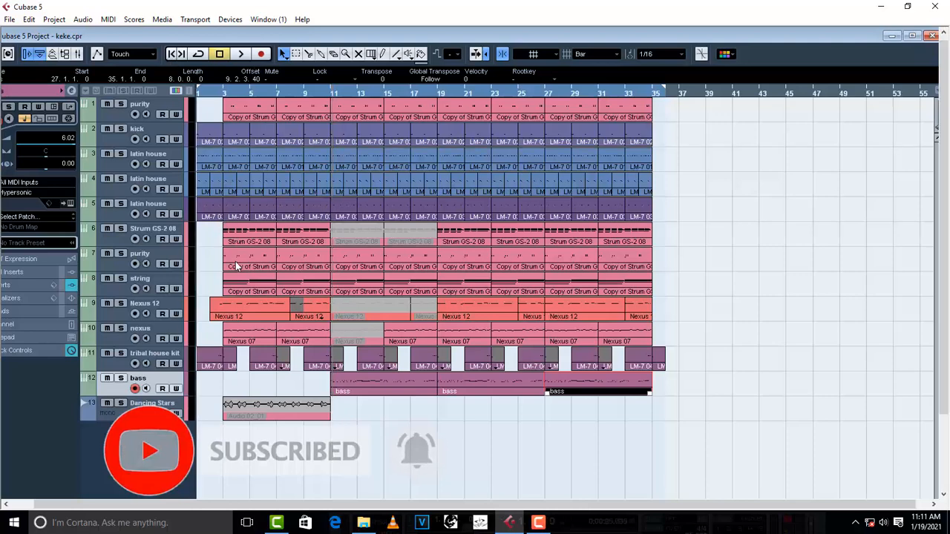
pyautogui.press('F3')
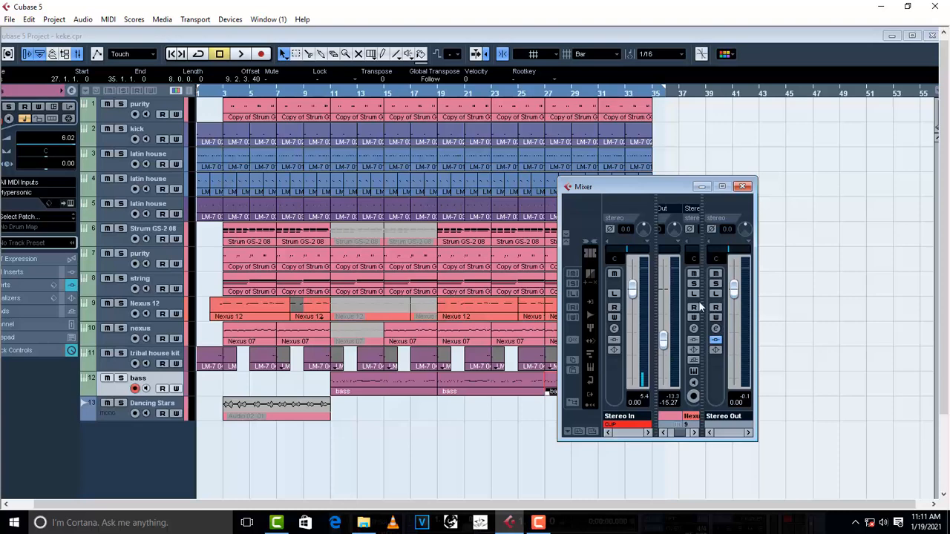
pyautogui.click(716, 328)
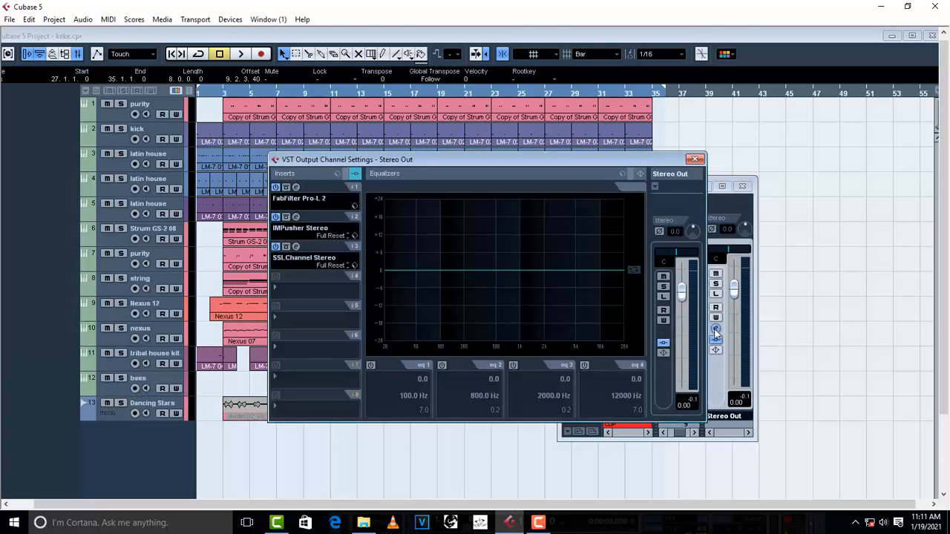
pyautogui.click(297, 188)
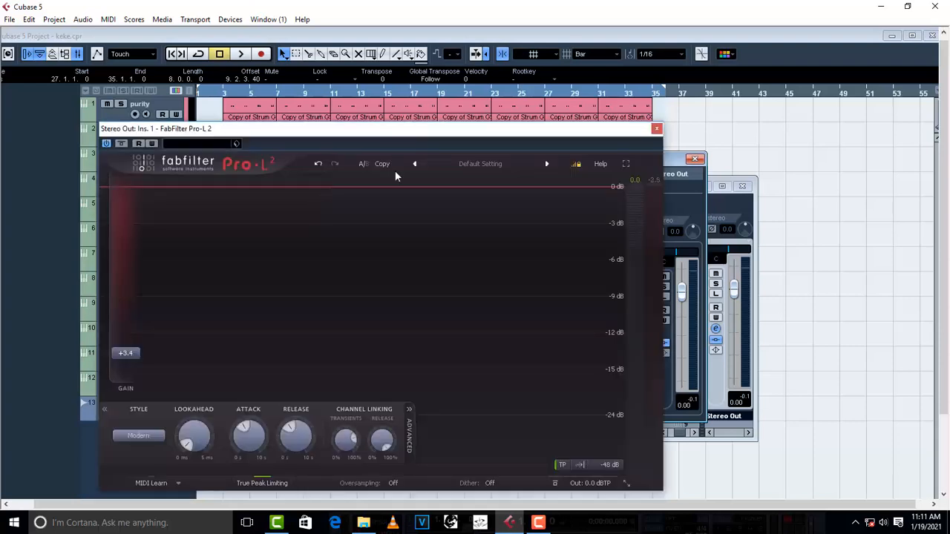
pyautogui.click(656, 130)
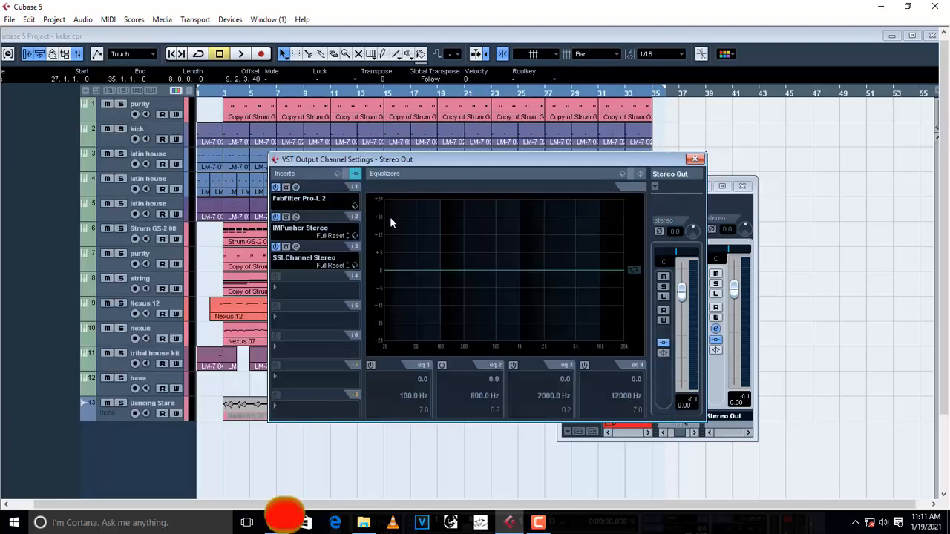
# Inspect the IMPusher Stereo insert on the Stereo Out channel, including its Magic control.
pyautogui.click(650, 429)
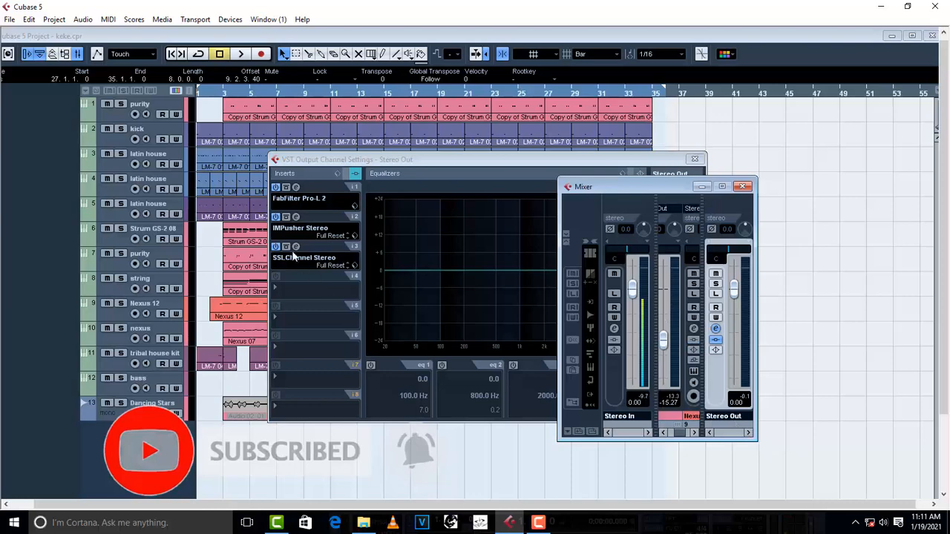
pyautogui.click(300, 219)
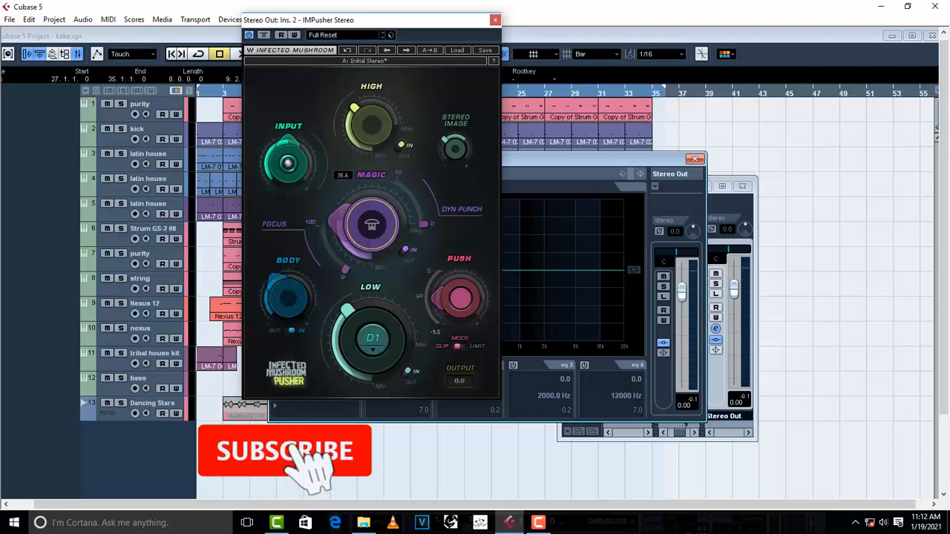
pyautogui.moveTo(341, 216); pyautogui.dragTo(340, 215)
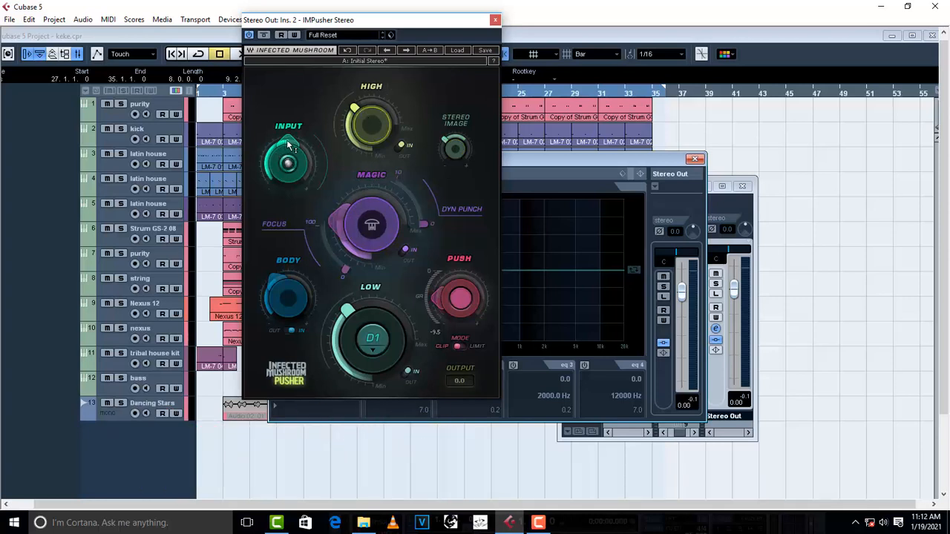
pyautogui.click(496, 21)
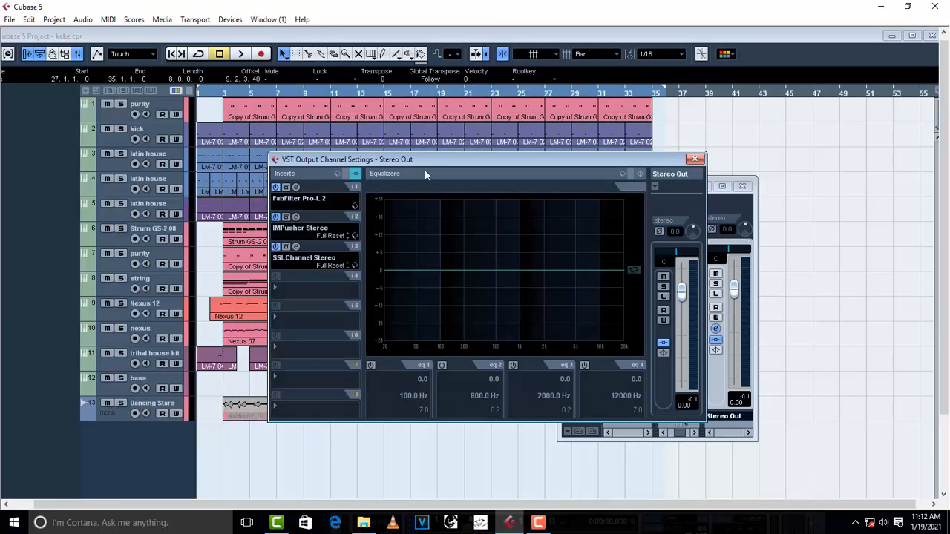
# Inspect the SSLChannel Stereo insert on the Stereo Out channel, and close the channel settings and the mixer.
pyautogui.click(296, 247)
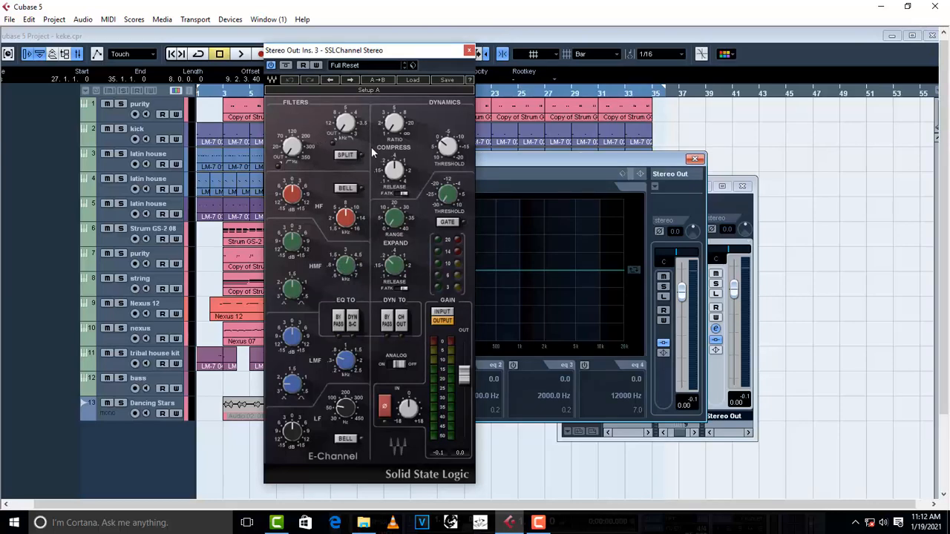
pyautogui.click(468, 50)
pyautogui.click(694, 158)
pyautogui.click(742, 186)
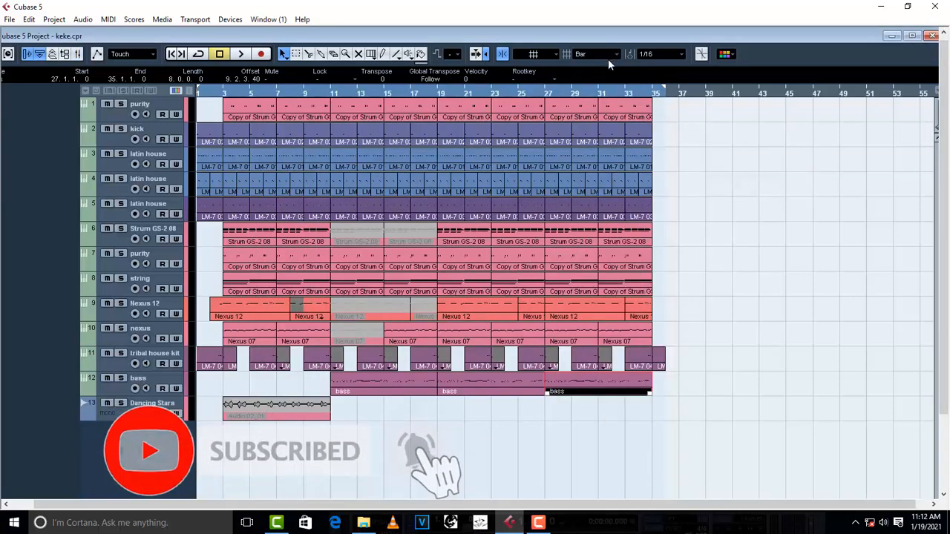
# Maximize the project window and play the full arrangement from the project start.
pyautogui.doubleClick(553, 37)
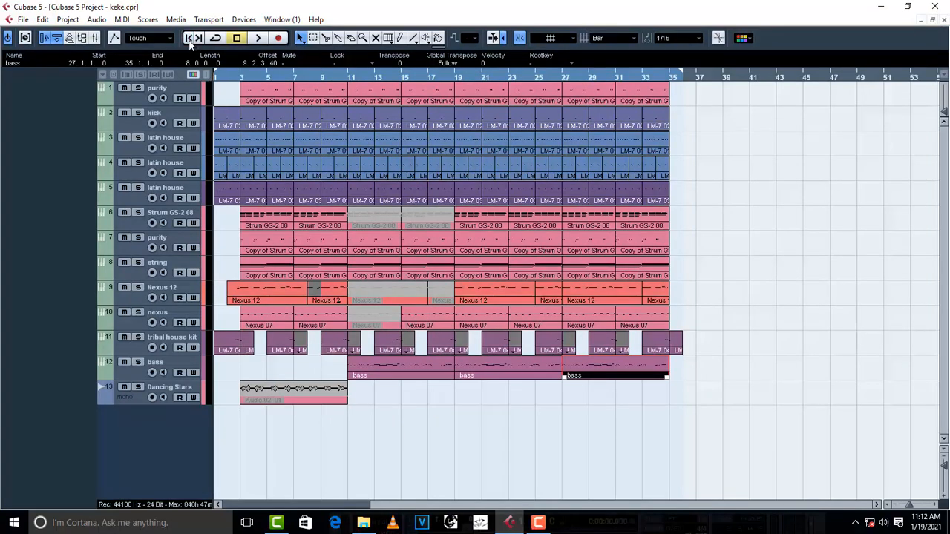
pyautogui.press('space')
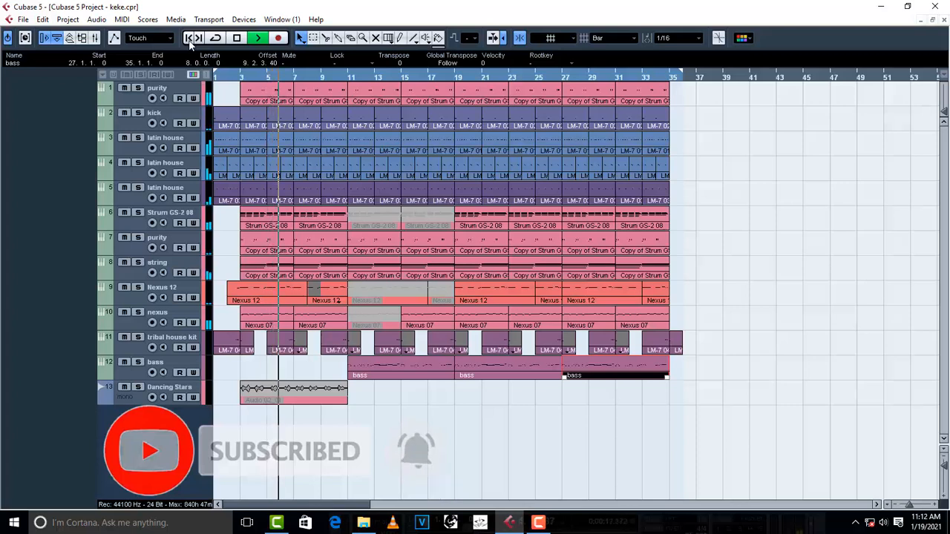
pyautogui.press('space')
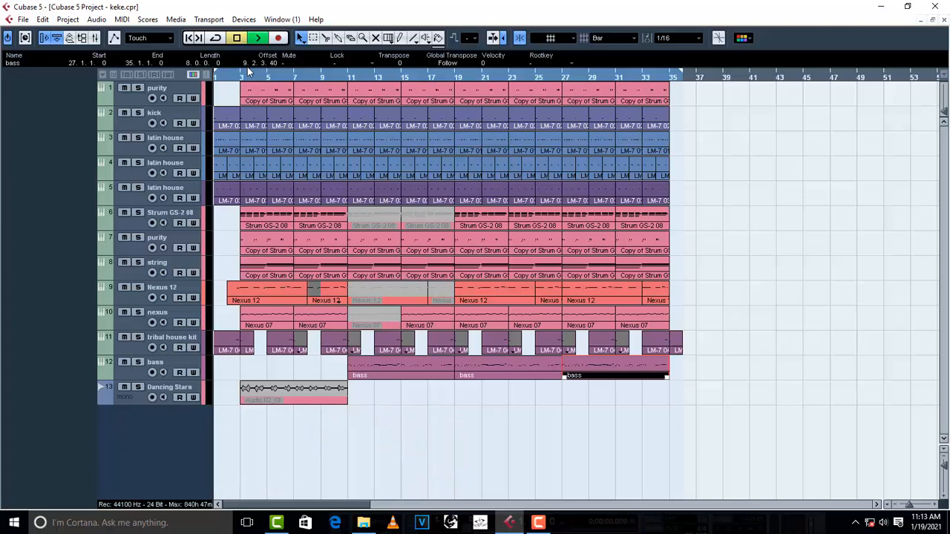
pyautogui.press('space')
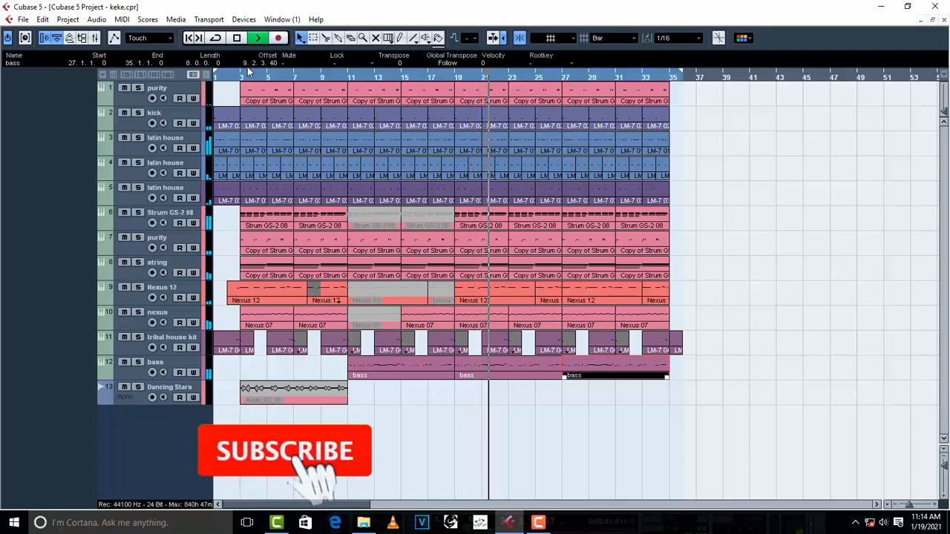
# Mute the two Nexus 12 parts covering bars 27 to 35 during playback and stop playback at the arrangement's end.
pyautogui.click(374, 37)
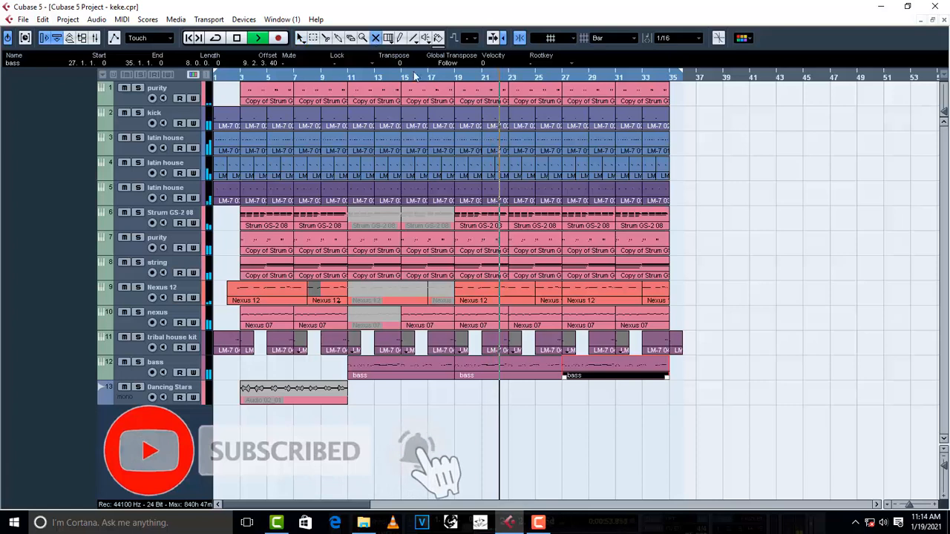
pyautogui.click(572, 291)
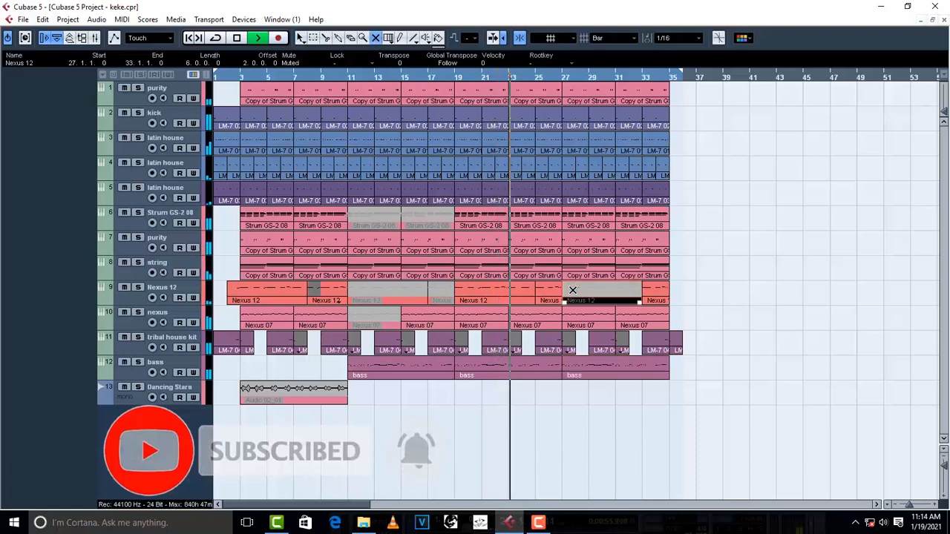
pyautogui.click(656, 299)
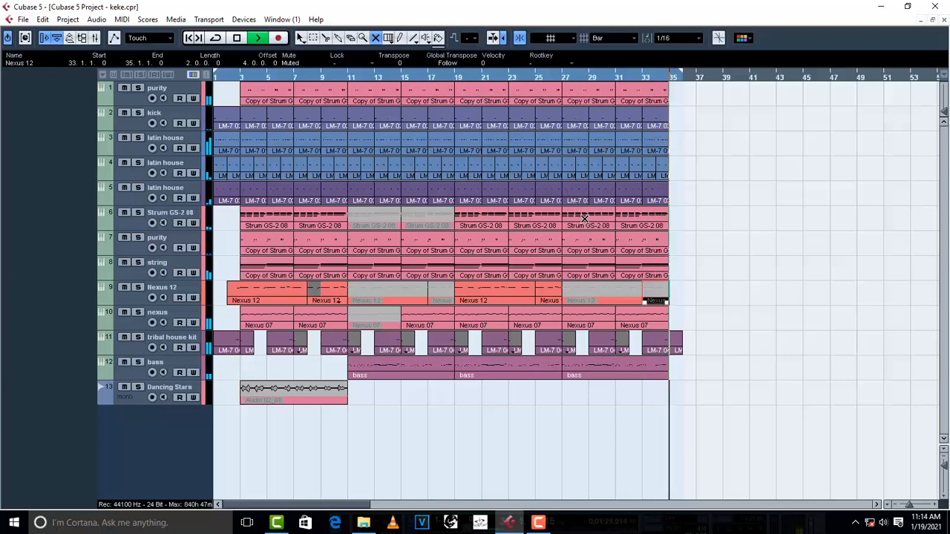
pyautogui.press('space')
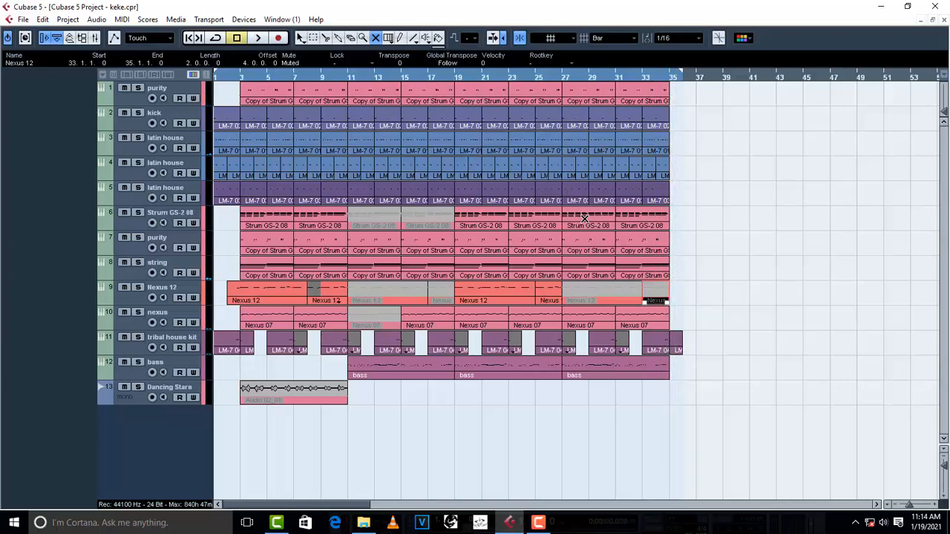